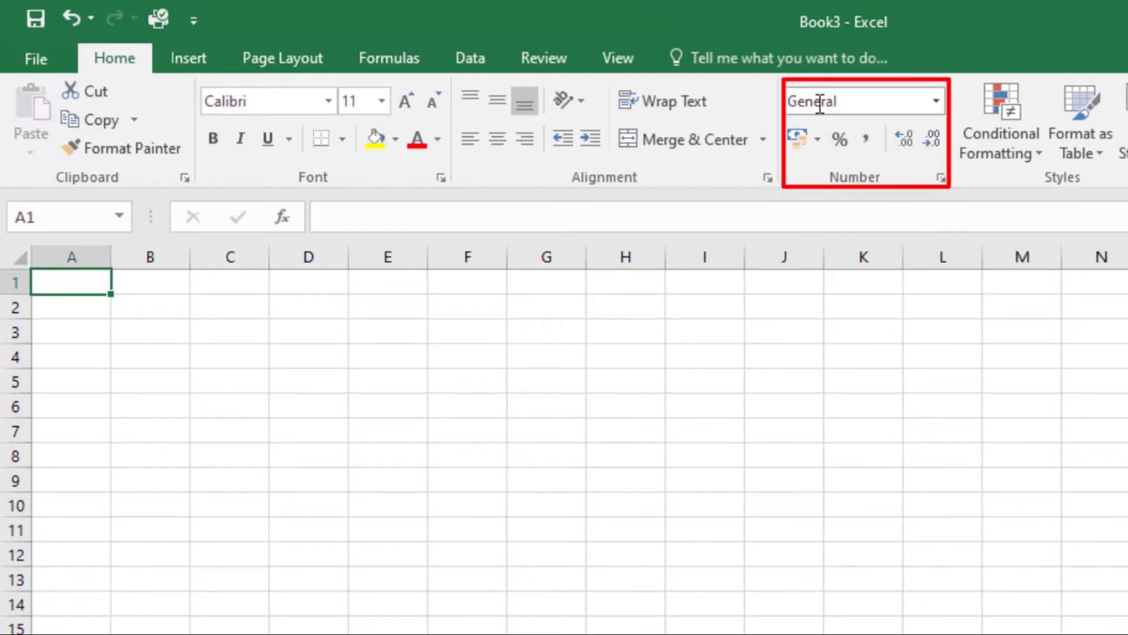
Step: Format A1 as Currency and enter 15, so it displays £15.00
left_click(938, 99)
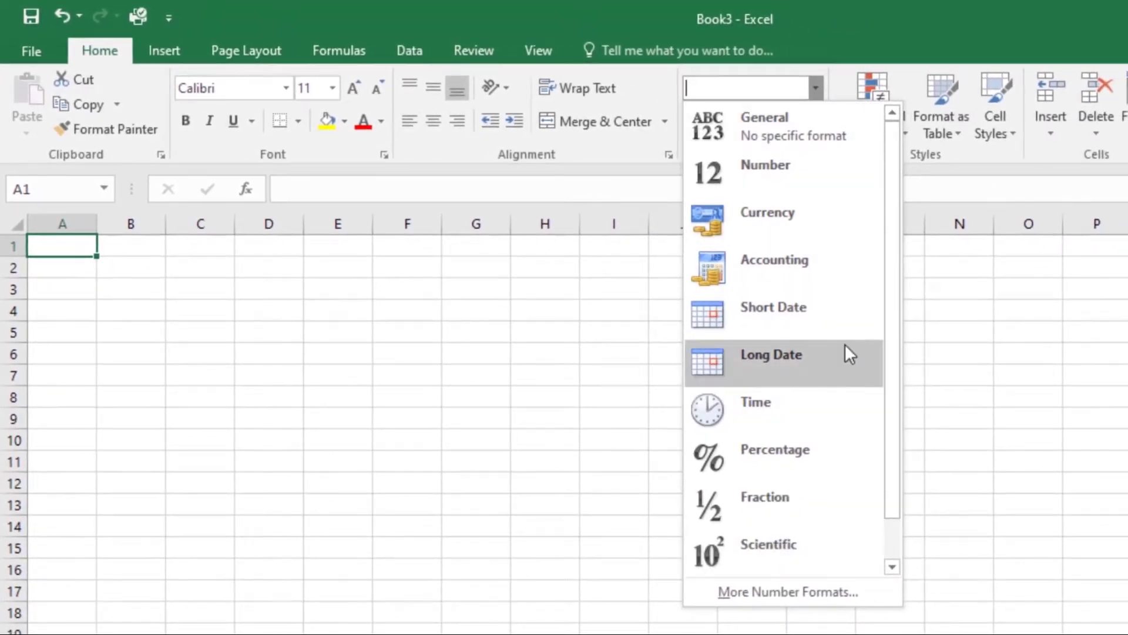
left_click(800, 209)
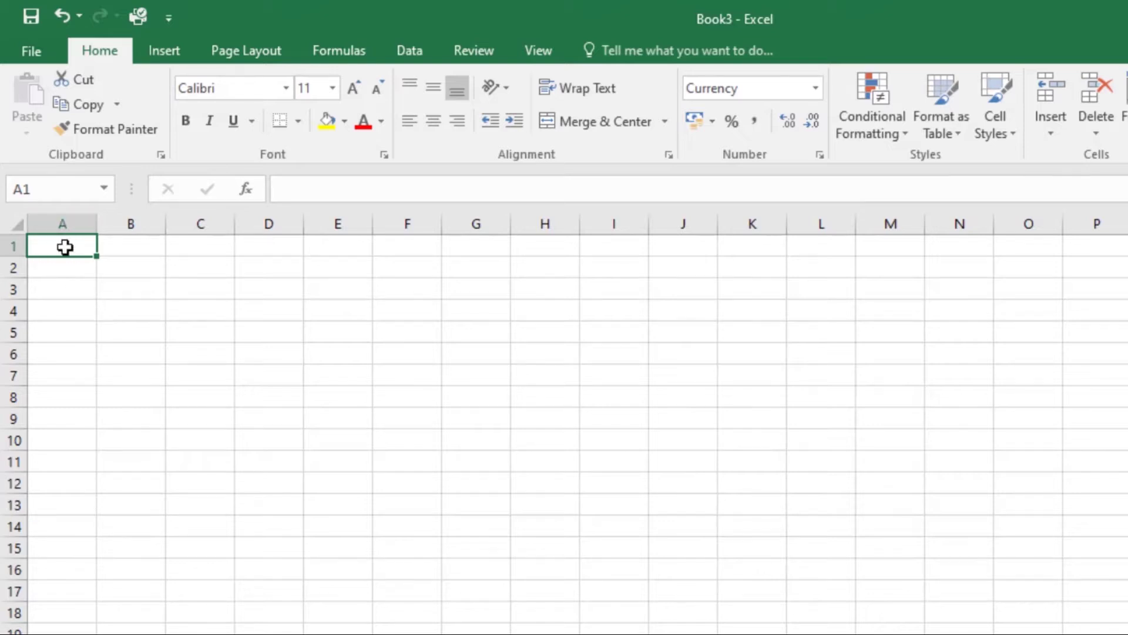
type("15")
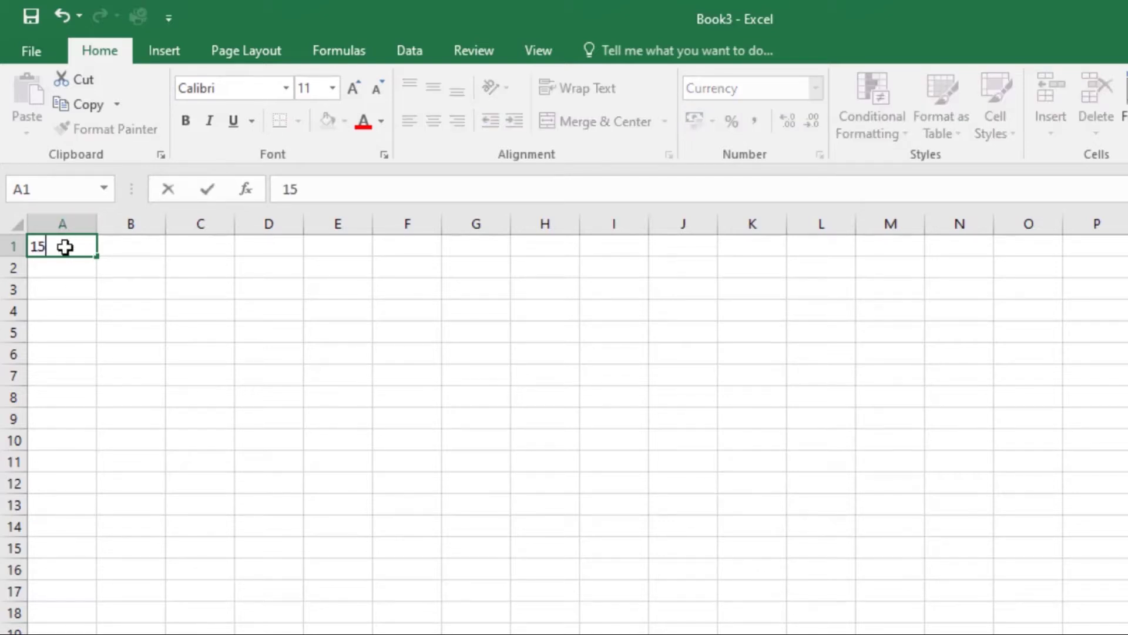
key("Return")
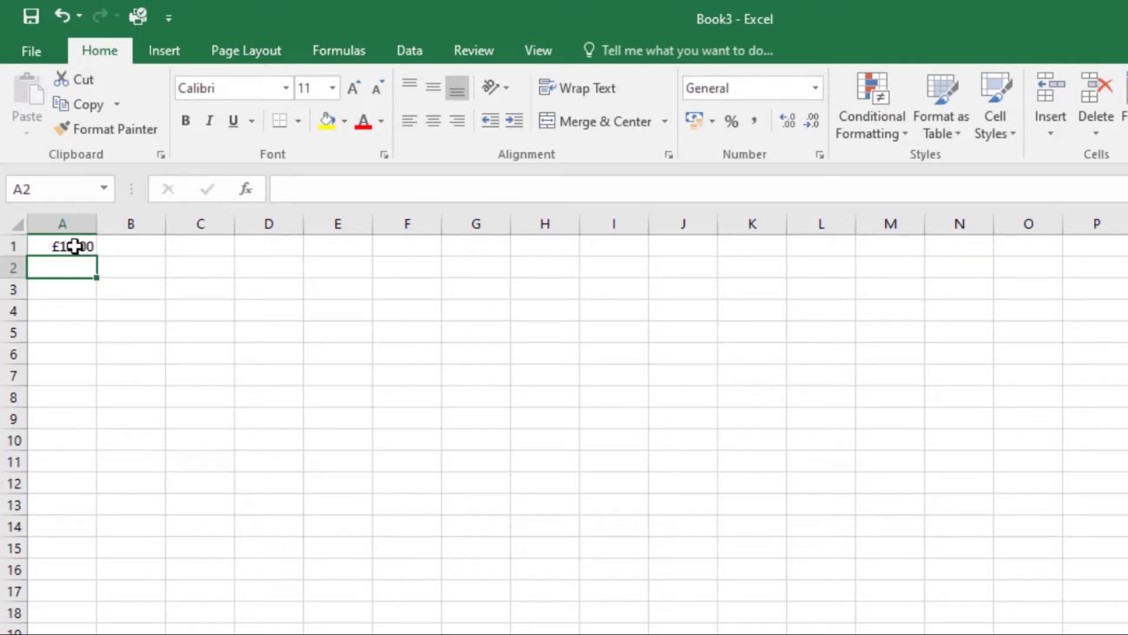
left_click(72, 246)
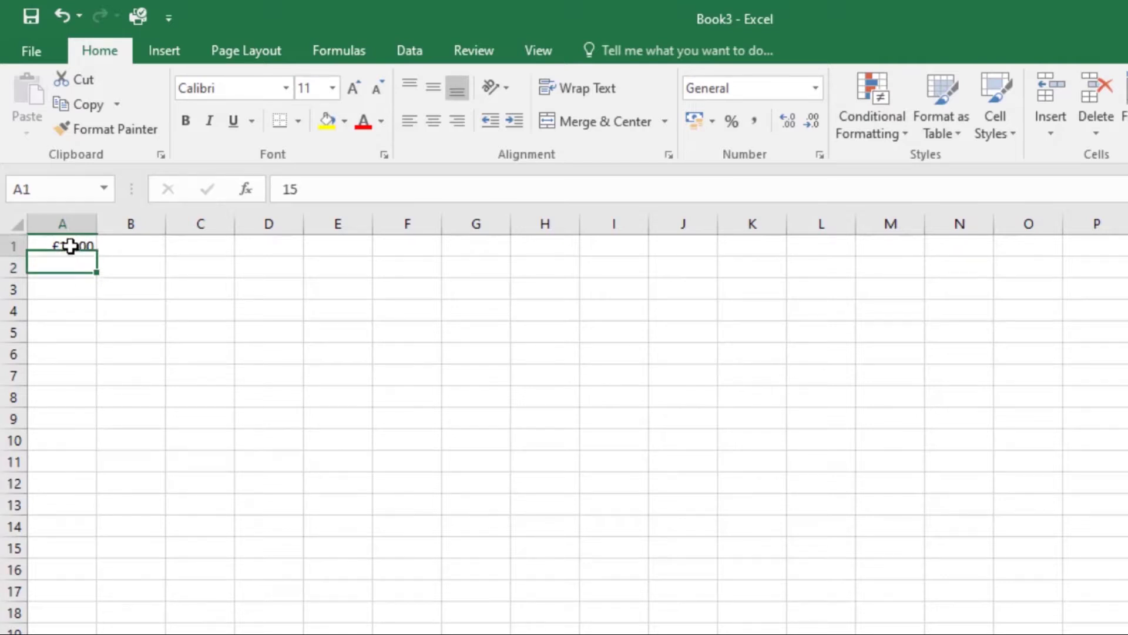
left_click(195, 247)
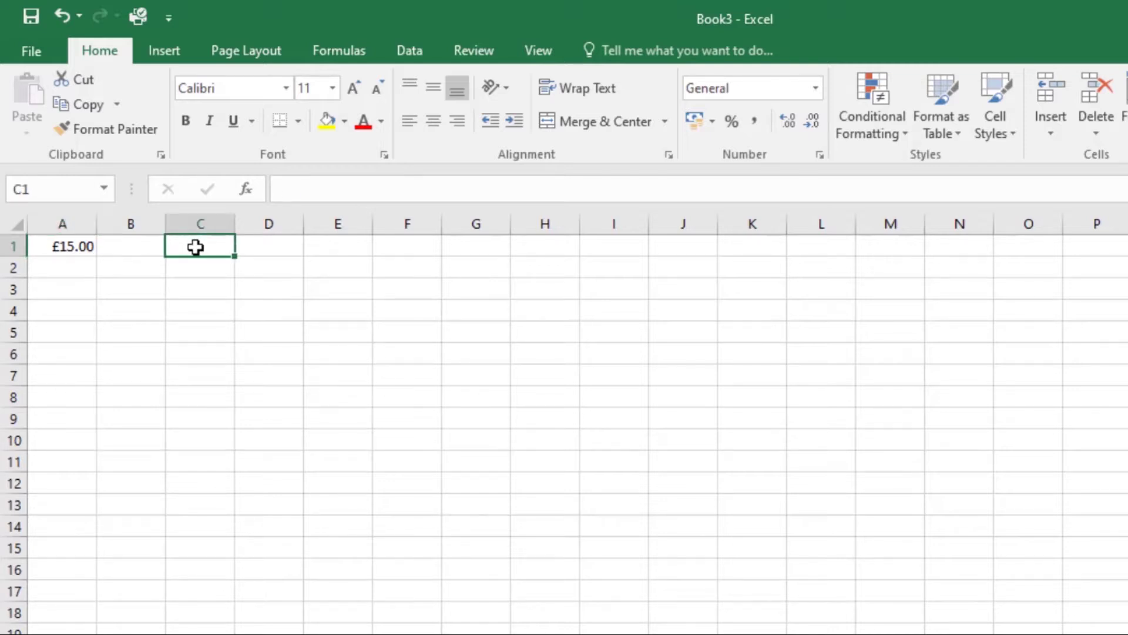
key("ctrl+1")
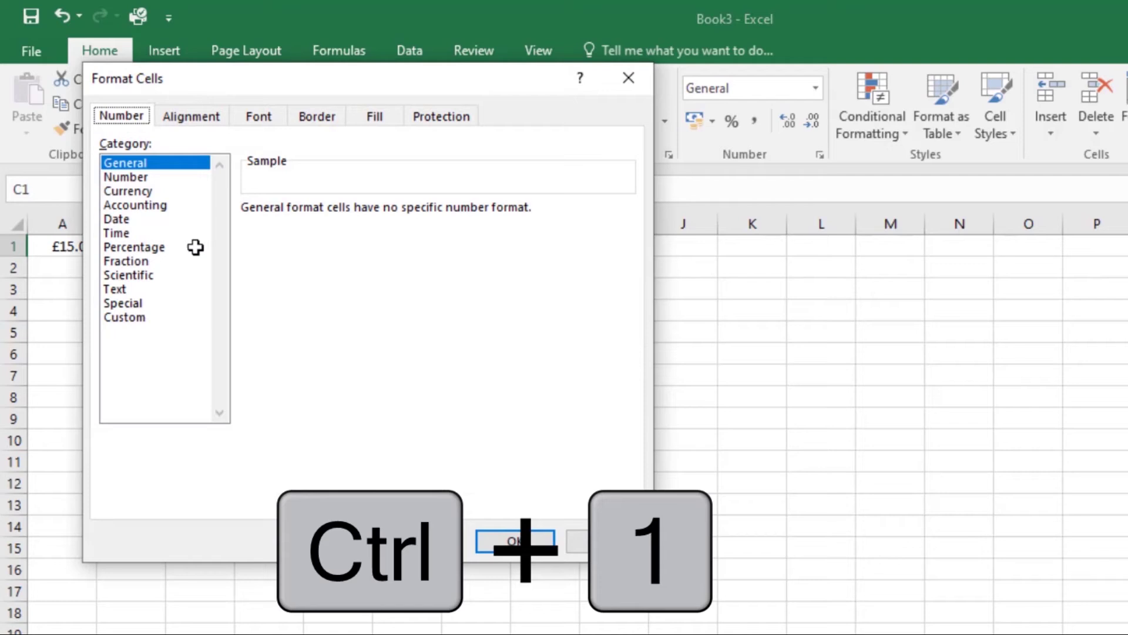
Step: Apply the Currency category to C1 and enter 20, showing £20.00
left_click(140, 192)
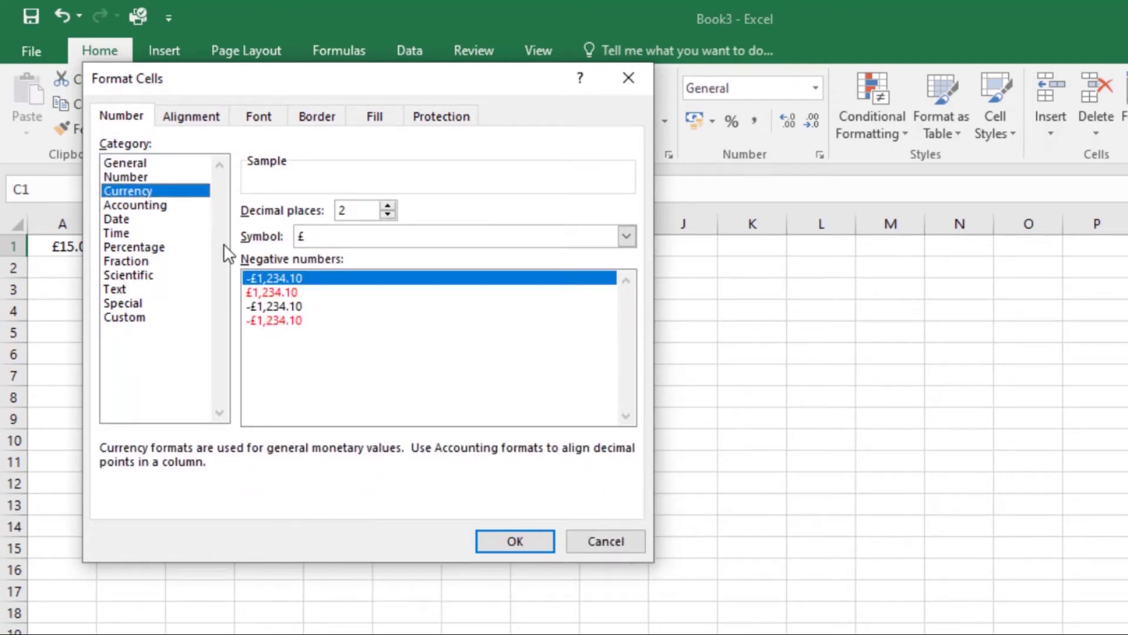
left_click(534, 537)
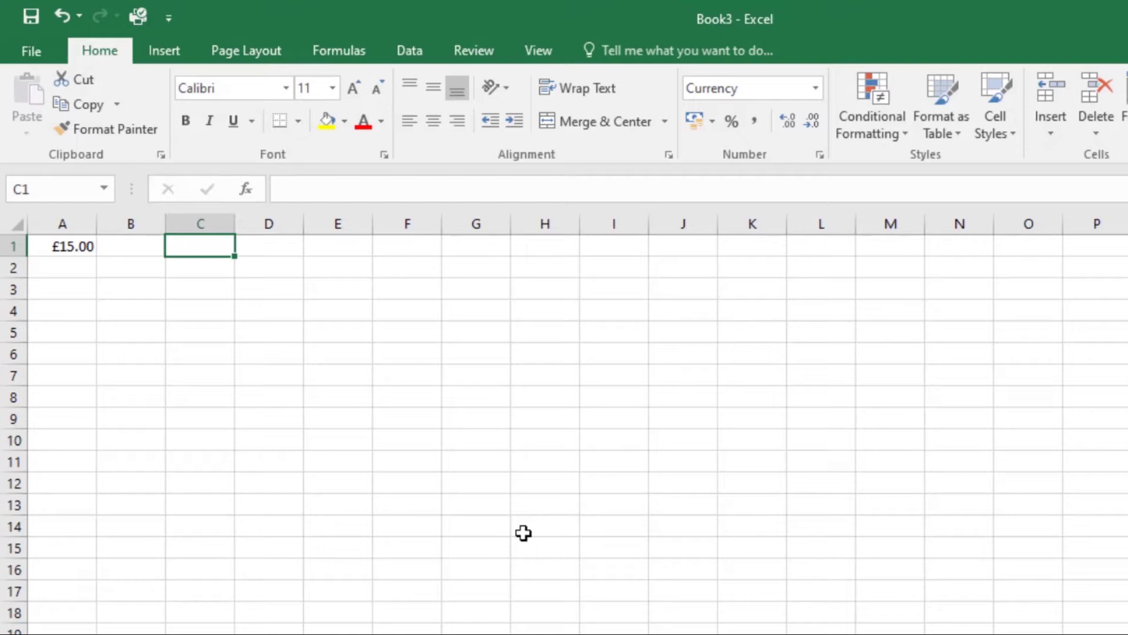
type("20")
key("Return")
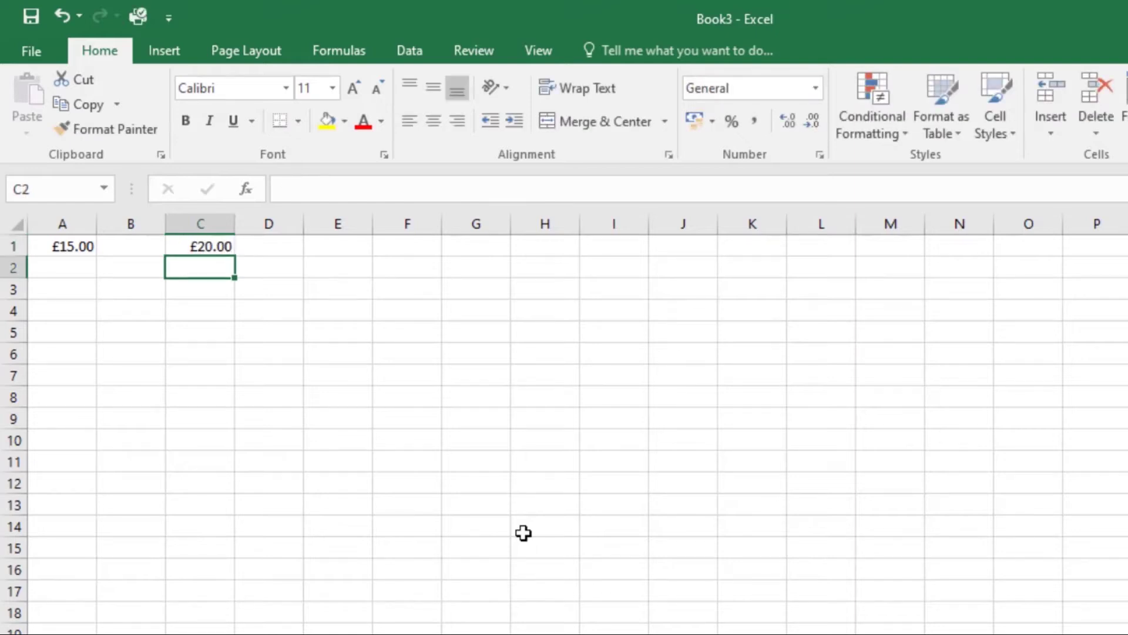
left_click(206, 250)
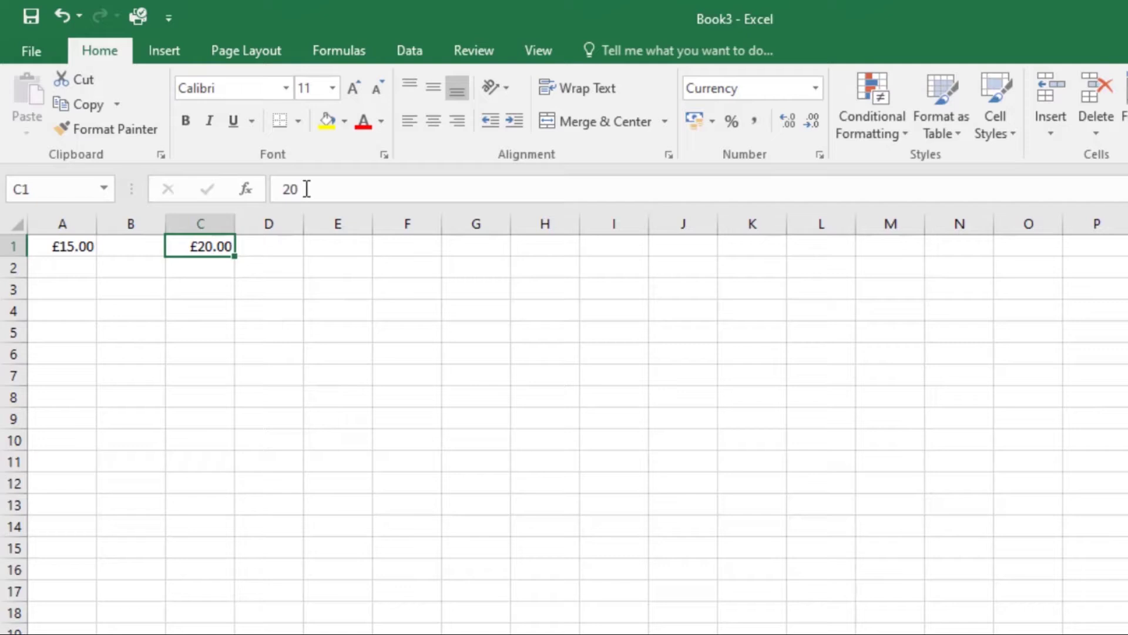
left_click(71, 246)
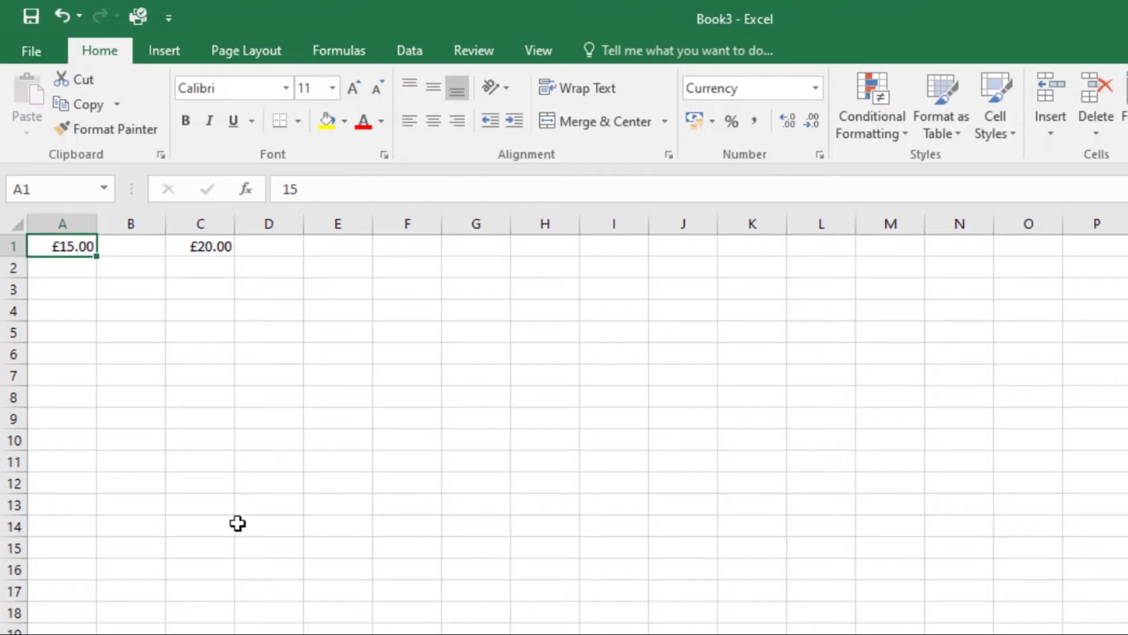
Step: Enter 15% in E1 so it automatically gets the Percentage format
left_click(338, 253)
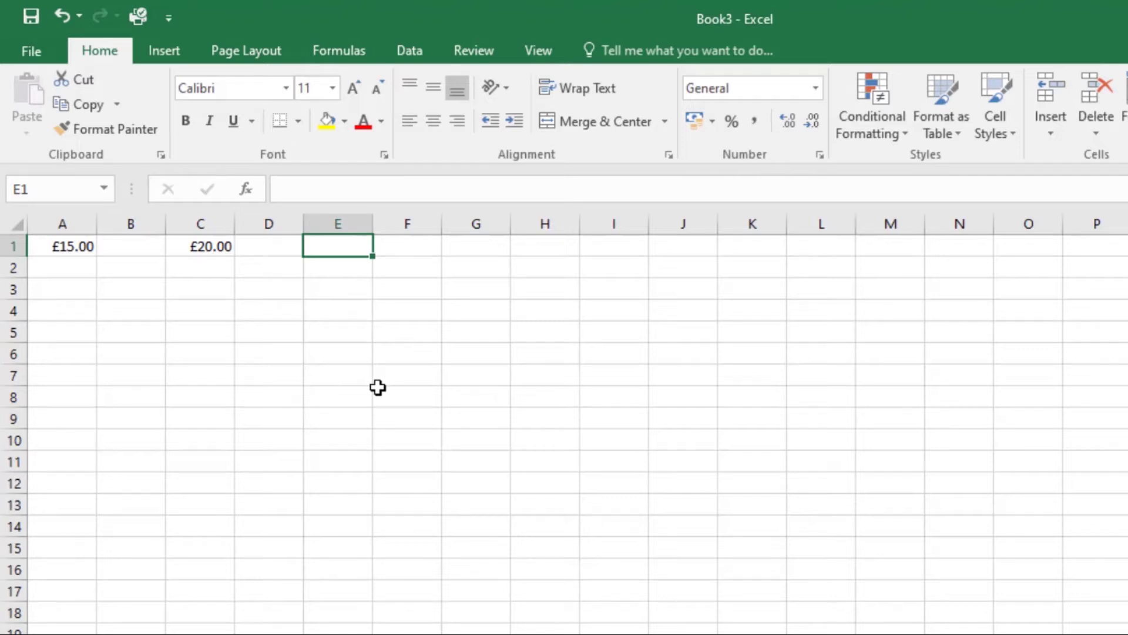
type("15")
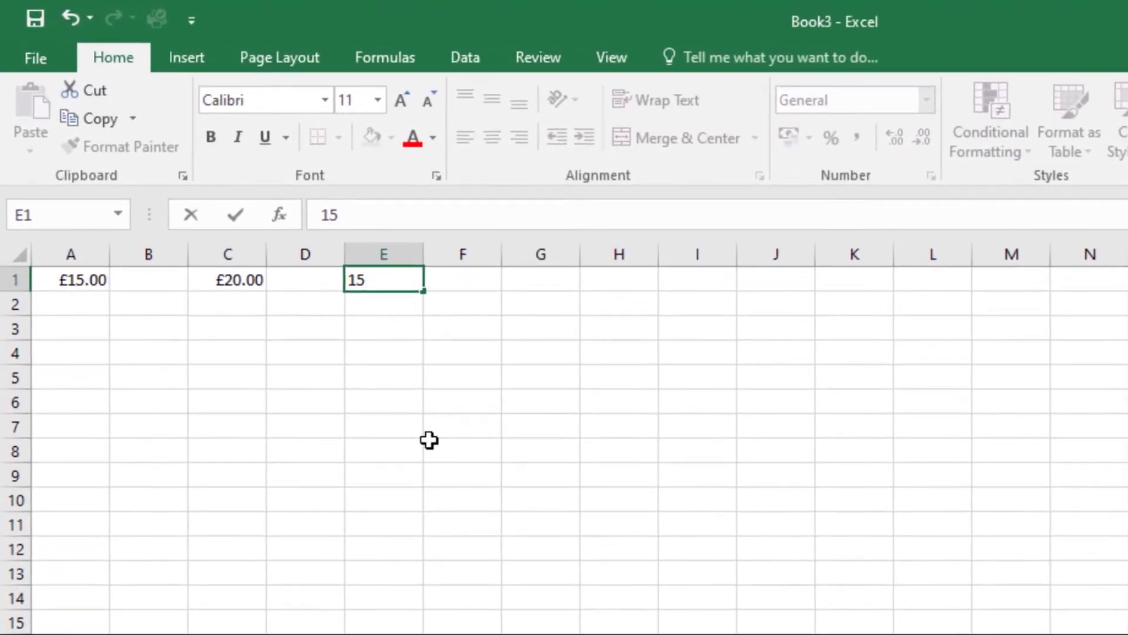
type("%")
key("Return")
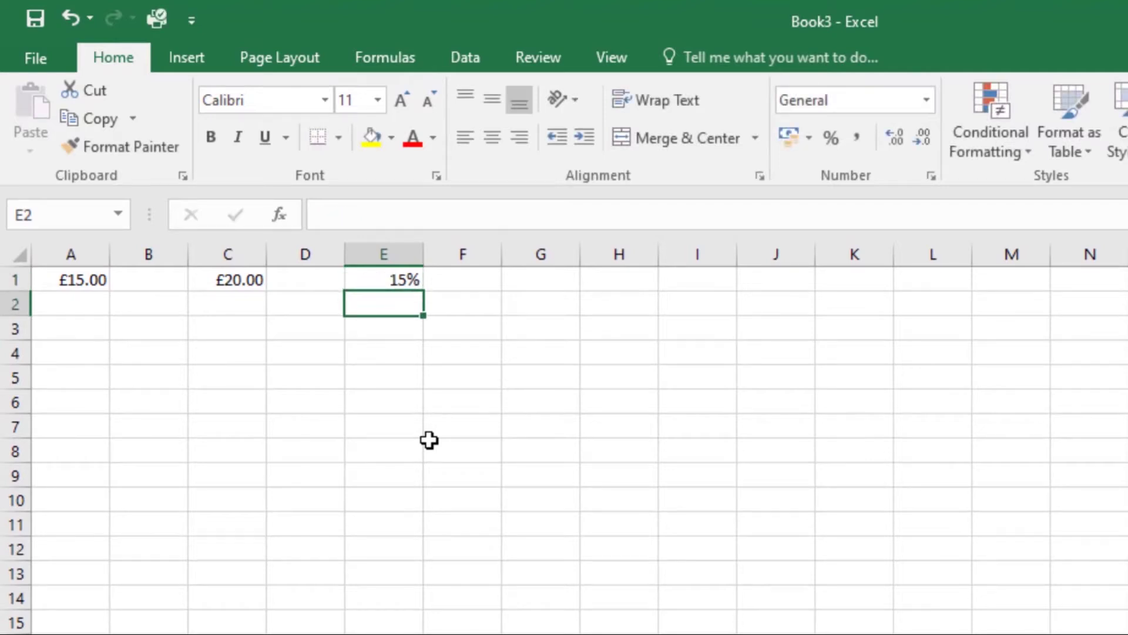
left_click(395, 282)
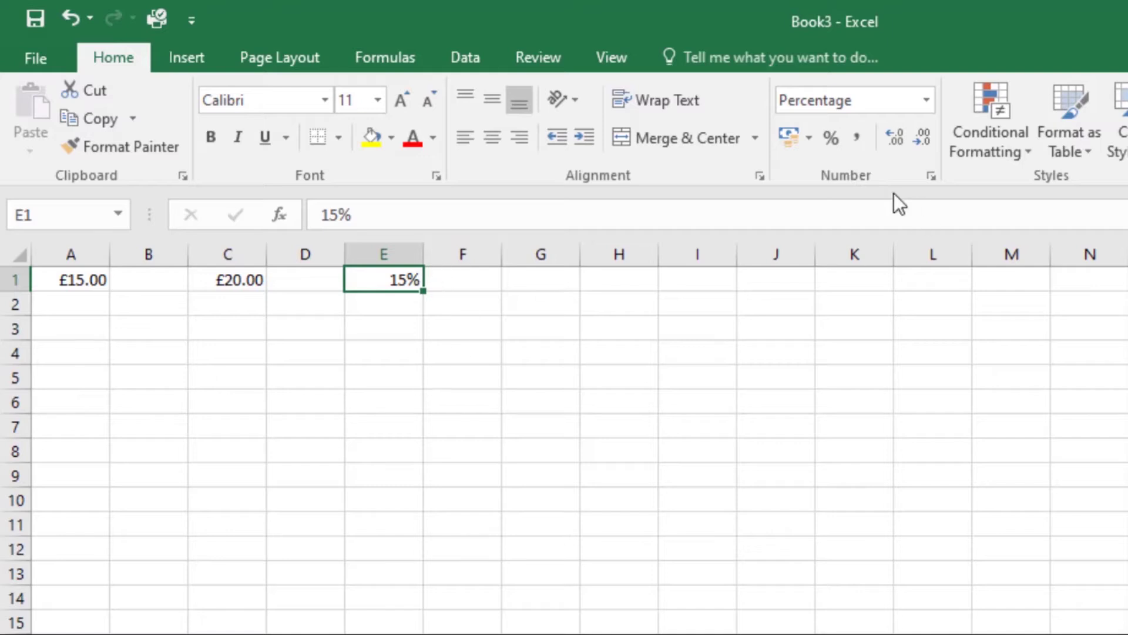
Step: Switch E1 to Number format, then back to Percentage so it shows 15.00%
left_click(927, 100)
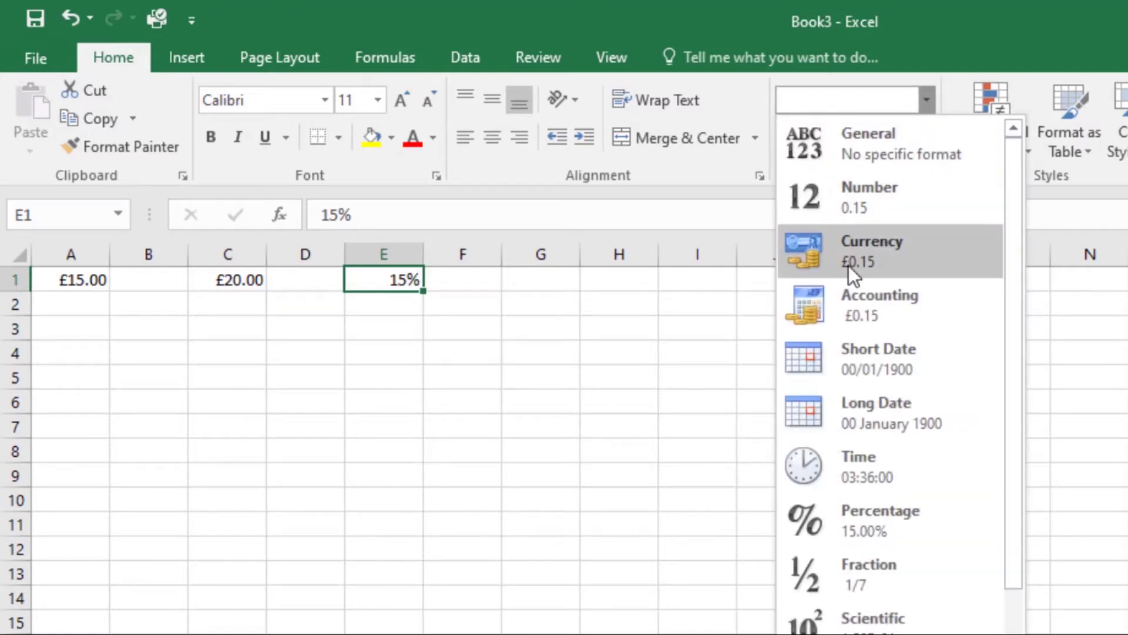
left_click(877, 196)
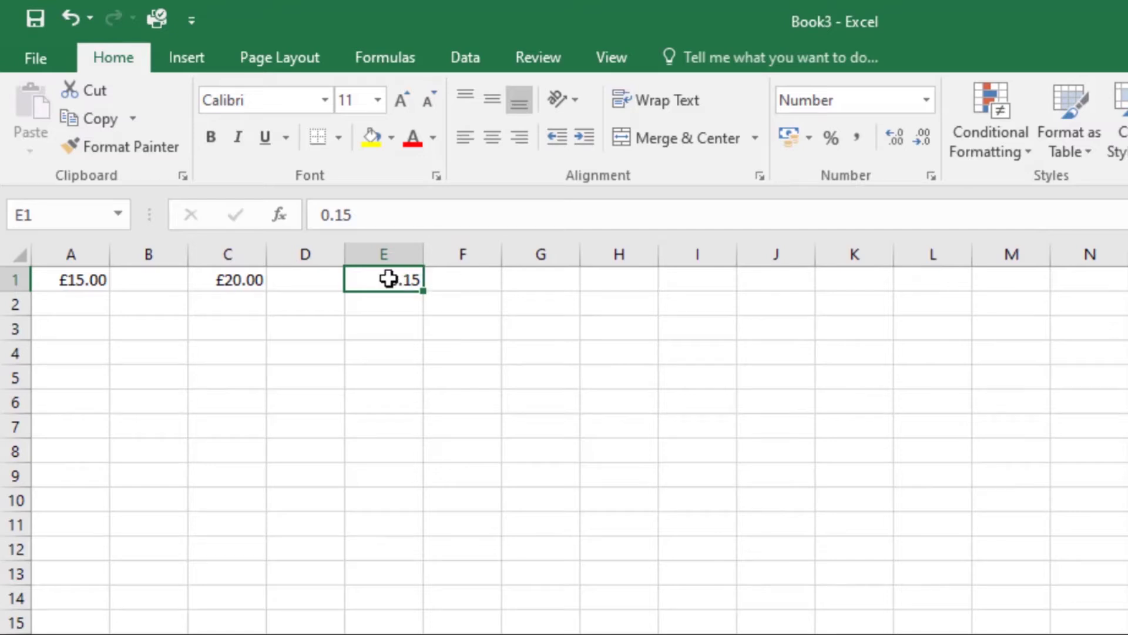
left_click(933, 109)
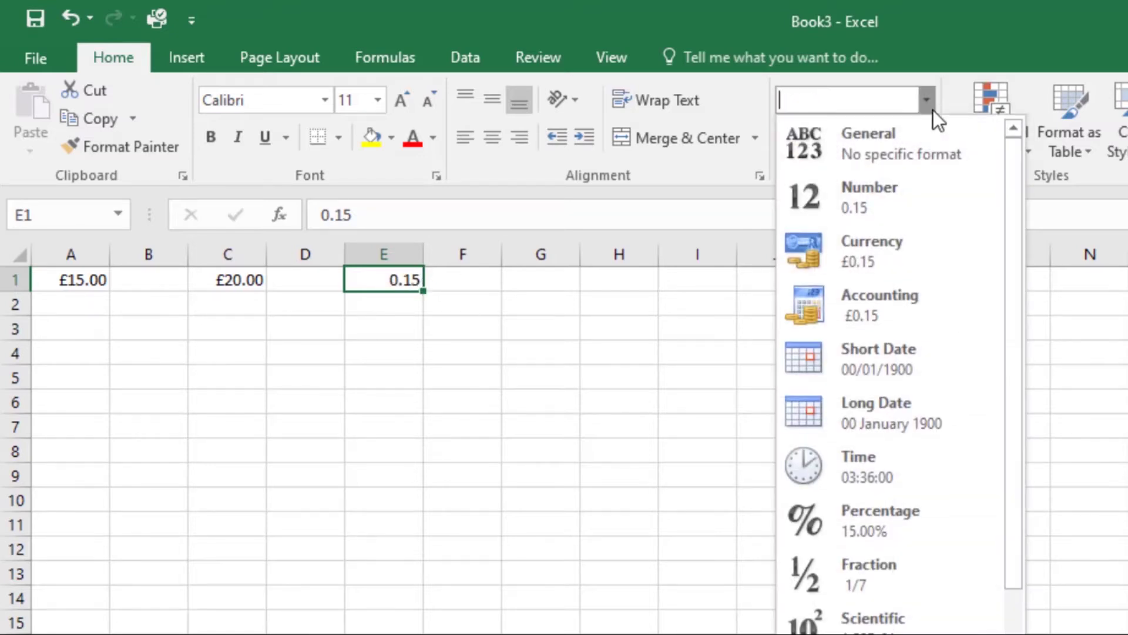
left_click(865, 507)
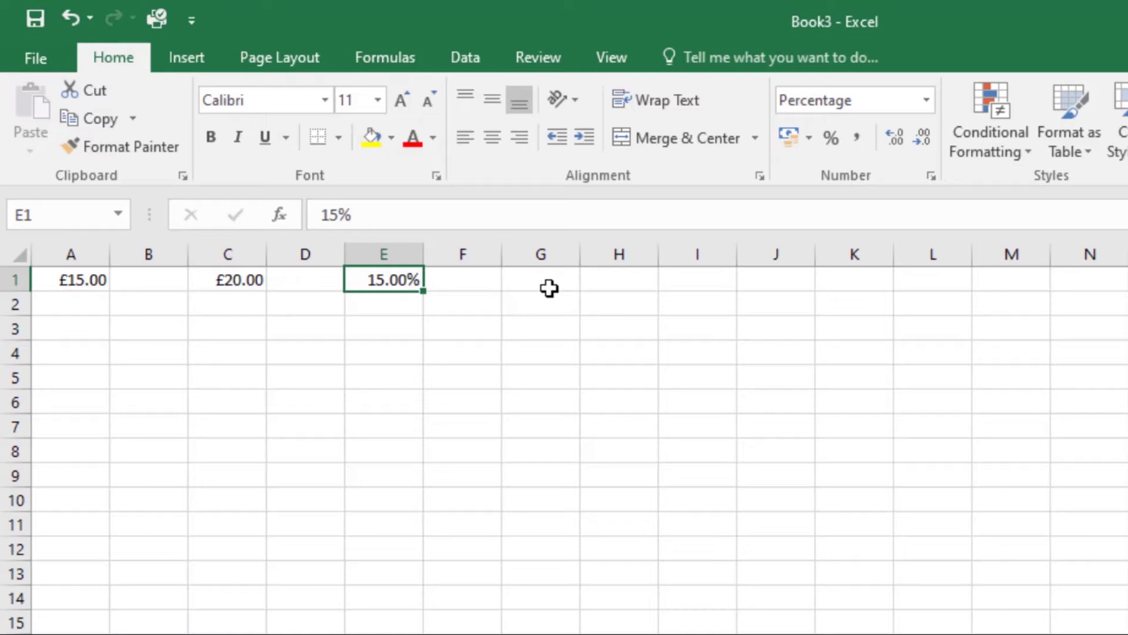
Step: Enter the heading October in G1
left_click(539, 288)
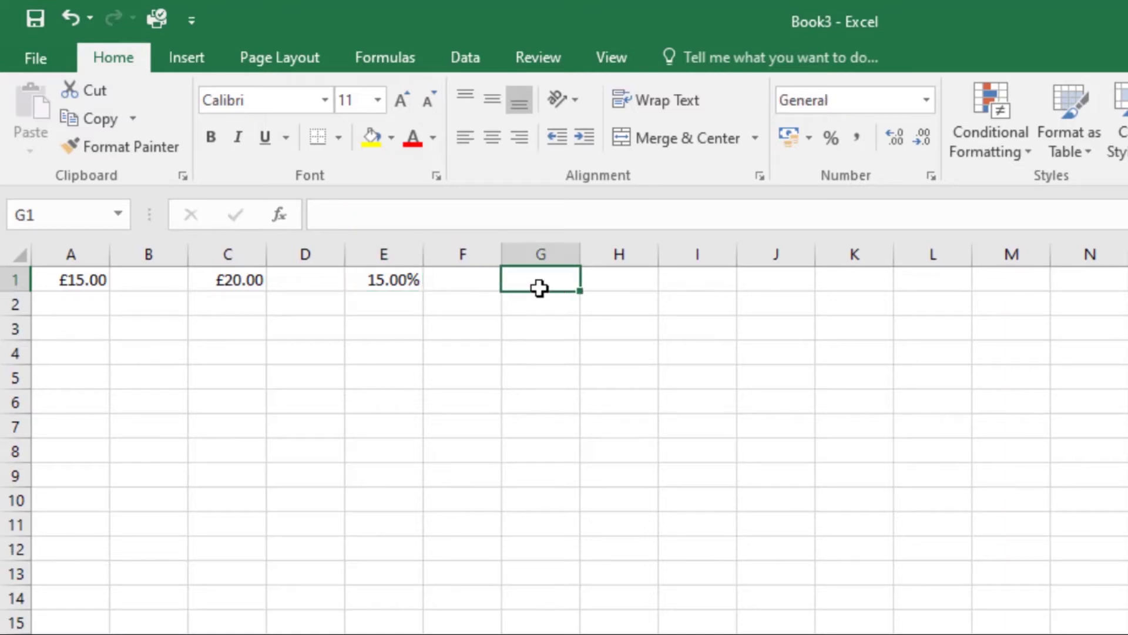
type("O")
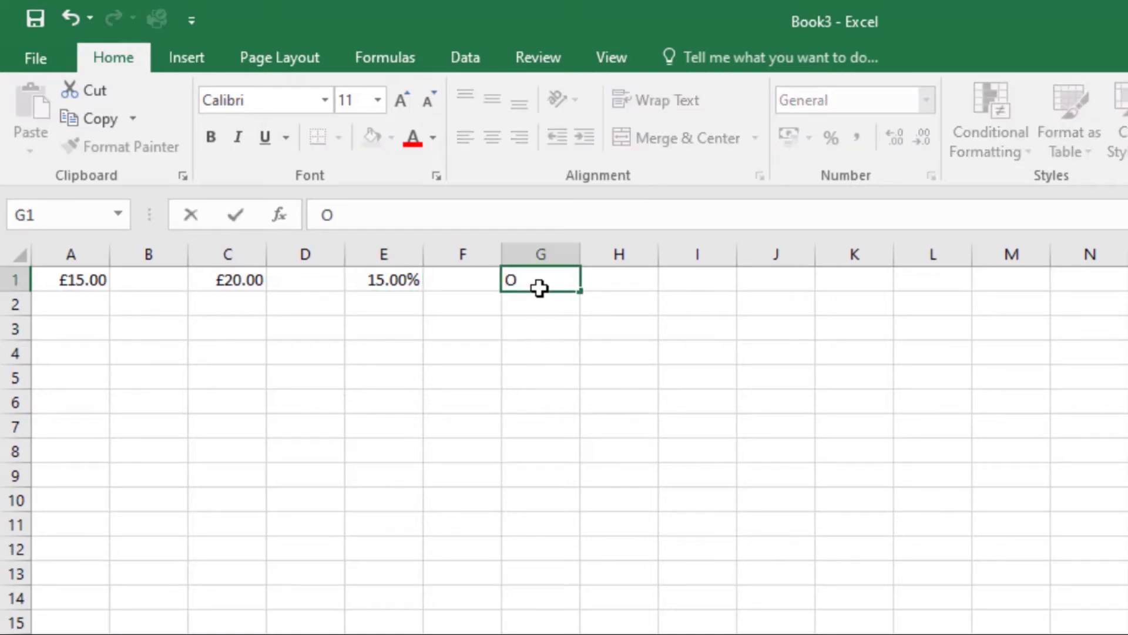
type("ctober")
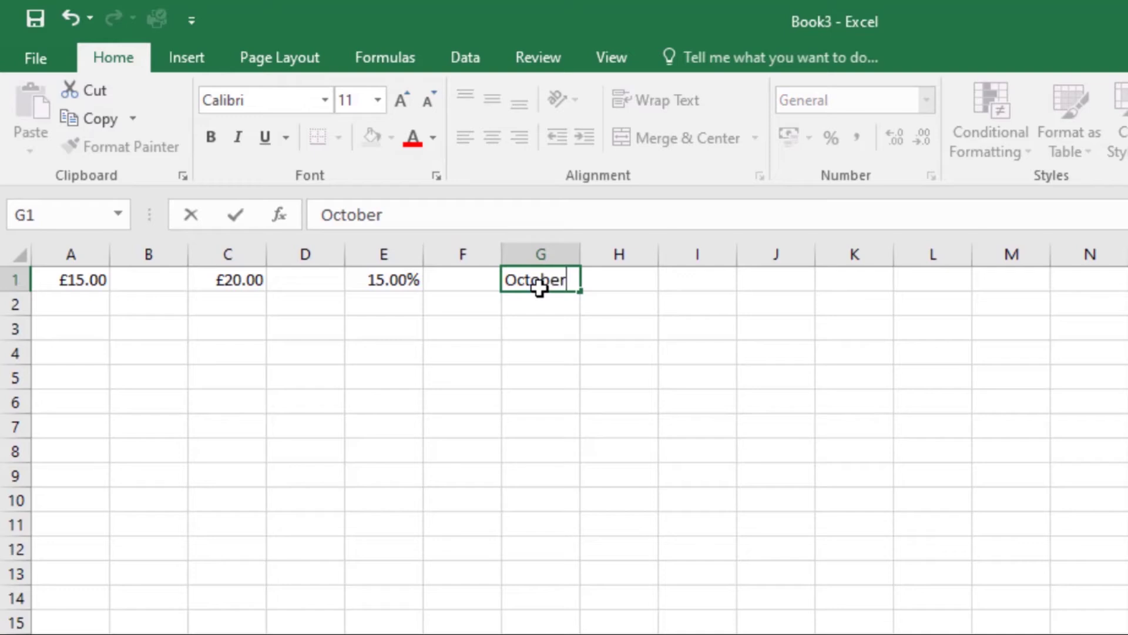
key("Return")
left_click(540, 283)
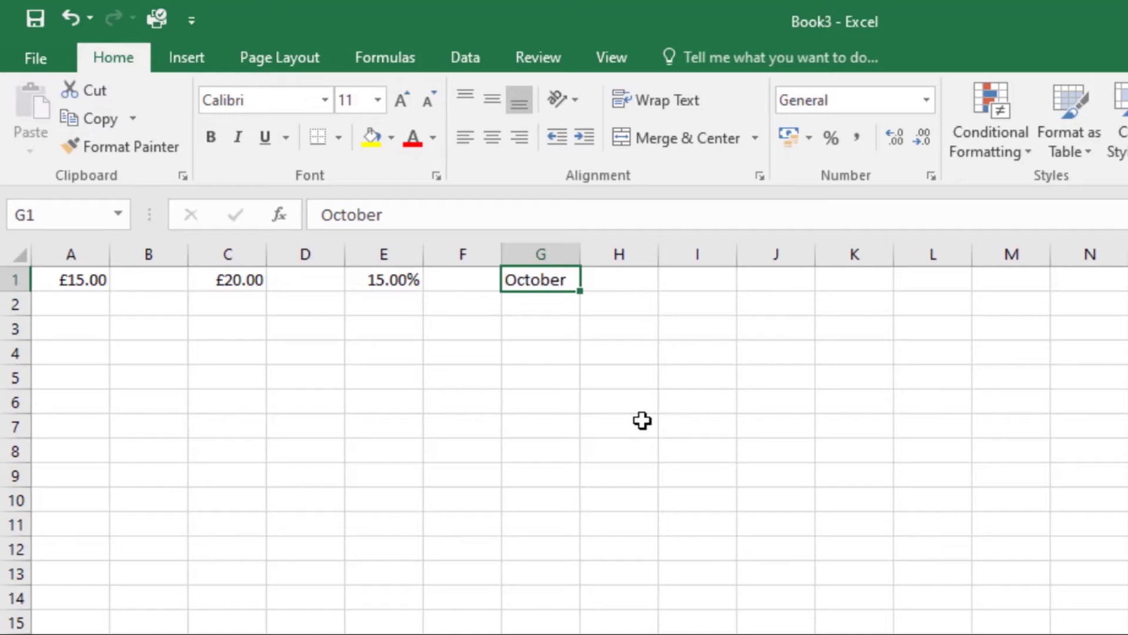
Step: Enter the date 28/09/2022 in G3
left_click(520, 334)
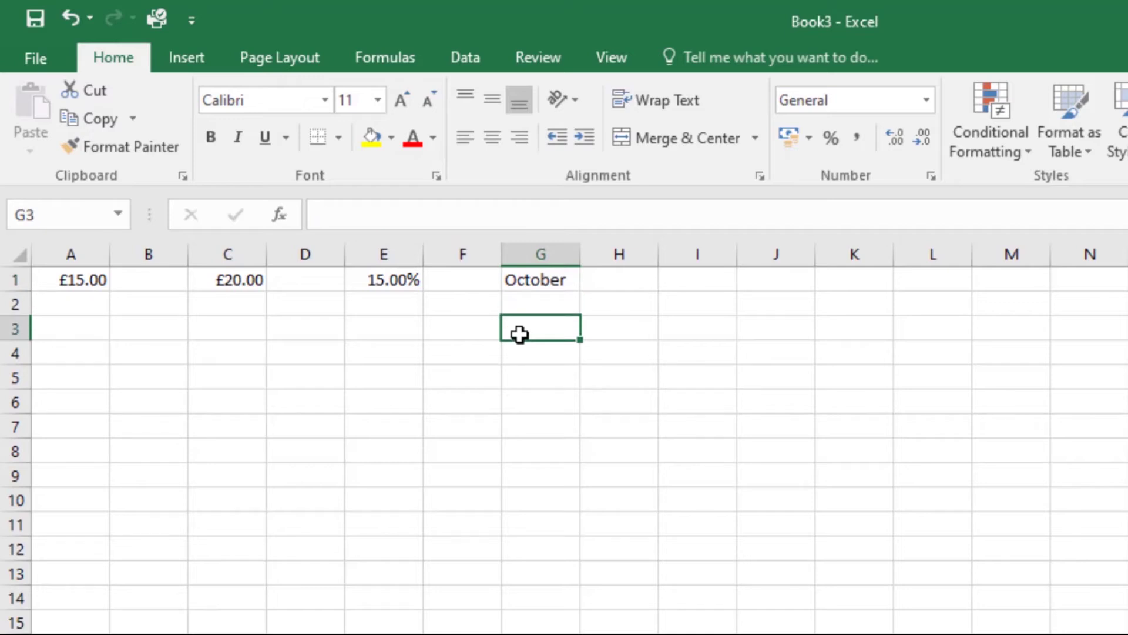
type("28")
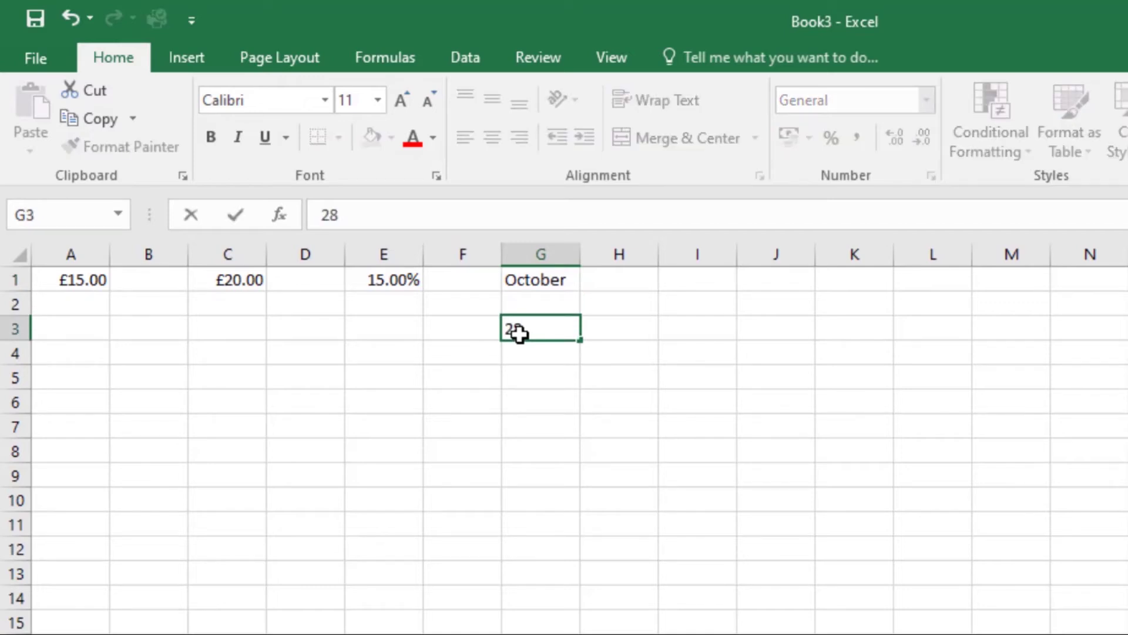
type("/09/2022")
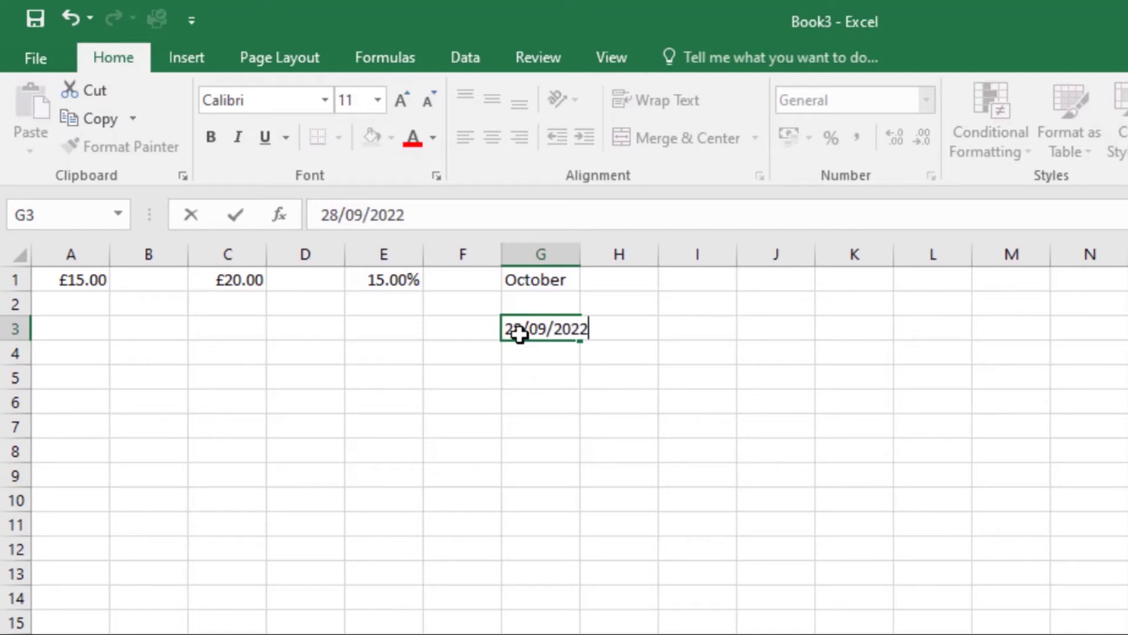
key("Return")
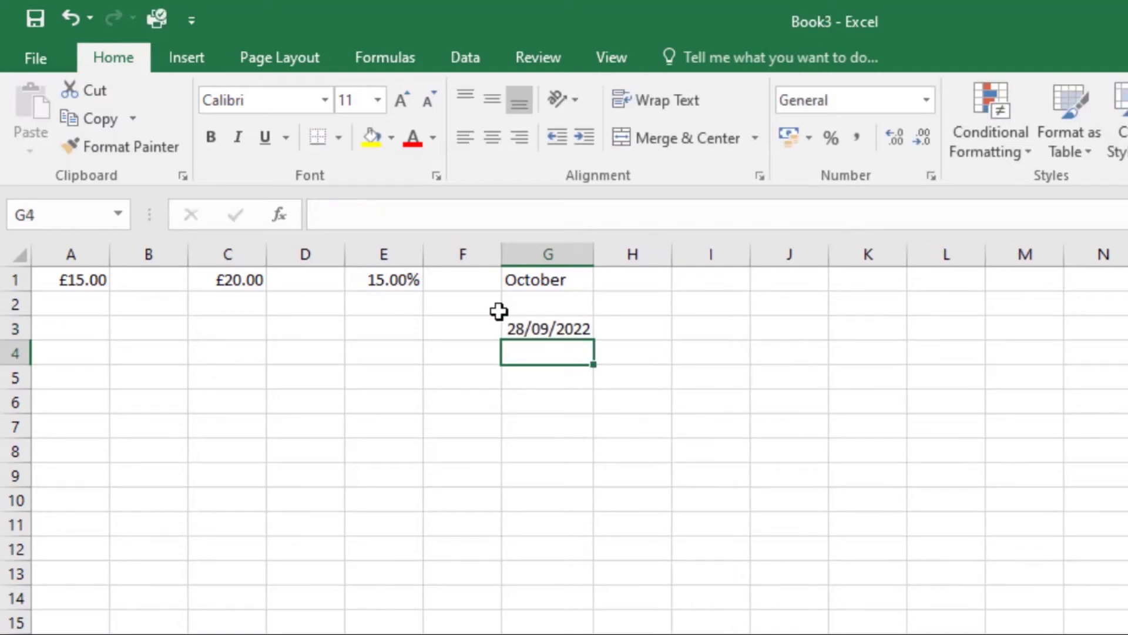
left_click(565, 330)
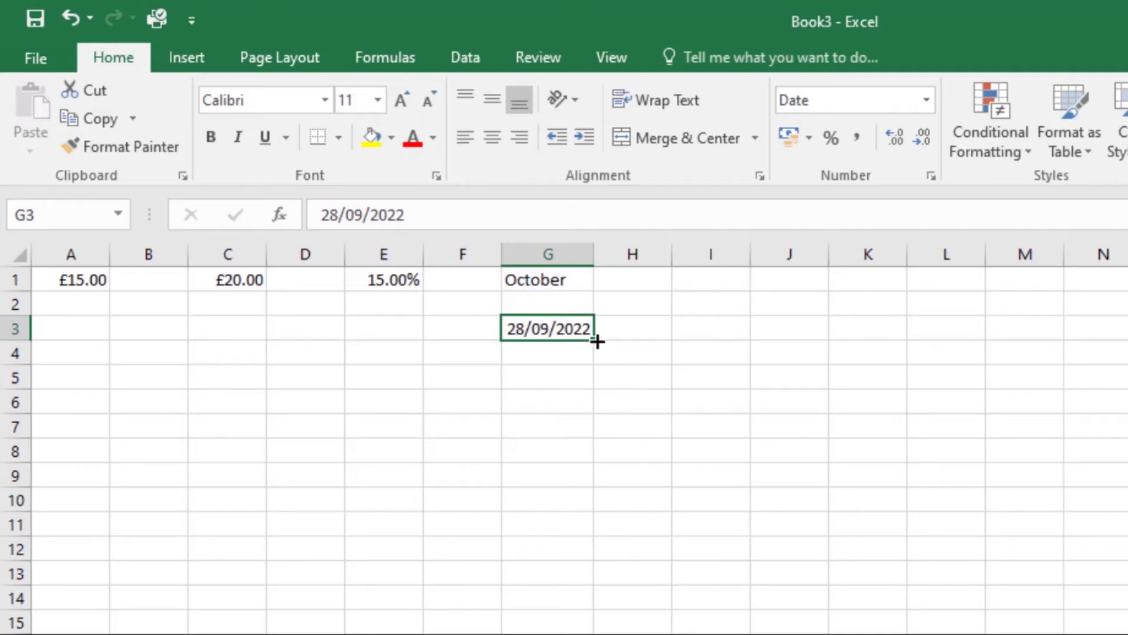
Step: Fill daily dates from G3 down to G14, ending at 09/10/2022
left_click_drag(592, 350, 597, 611)
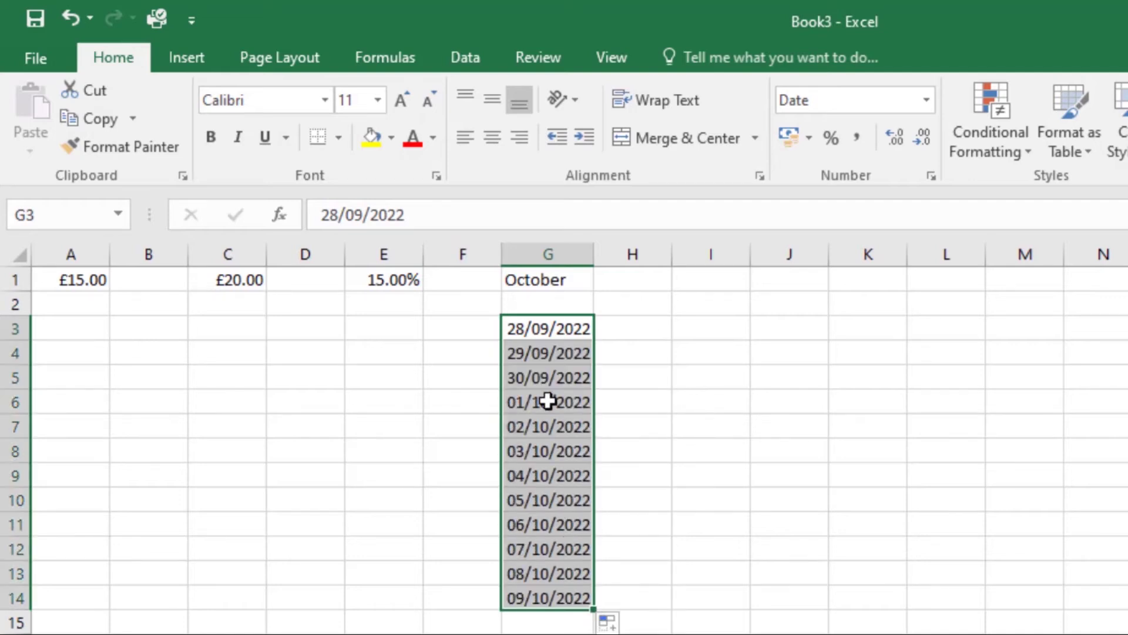
left_click(579, 594)
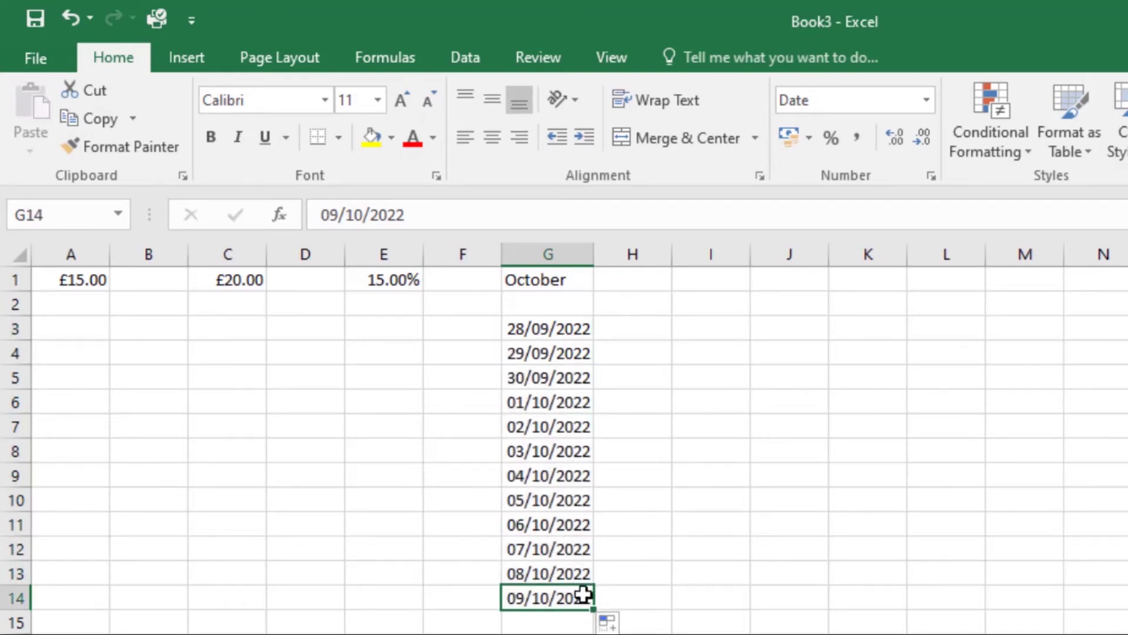
left_click(536, 336)
left_click(536, 350)
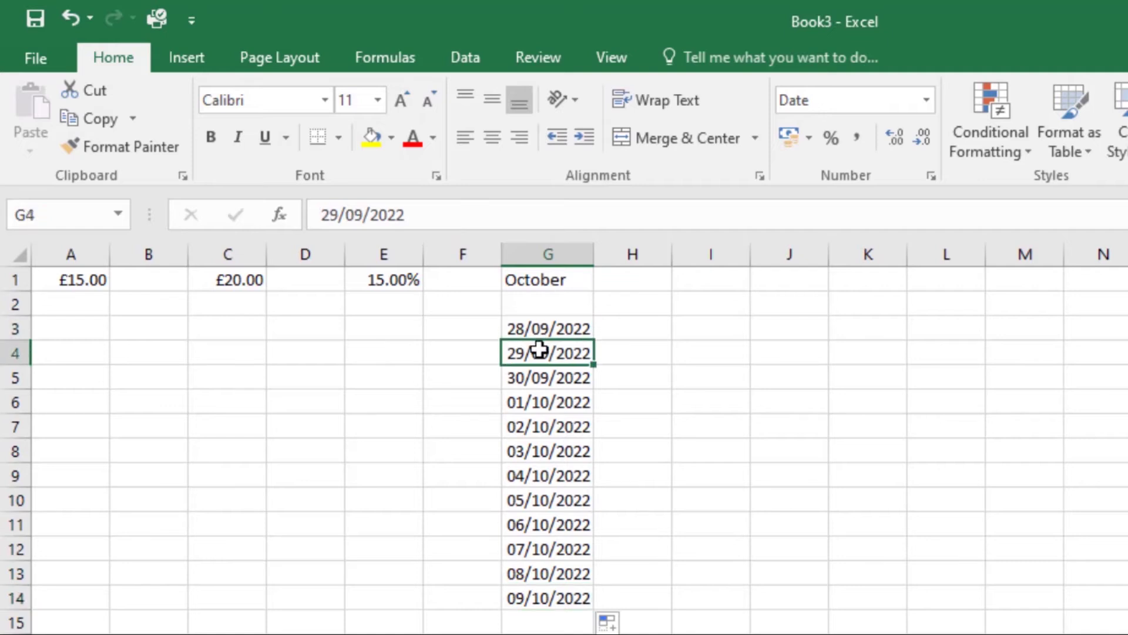
left_click(550, 377)
left_click(554, 399)
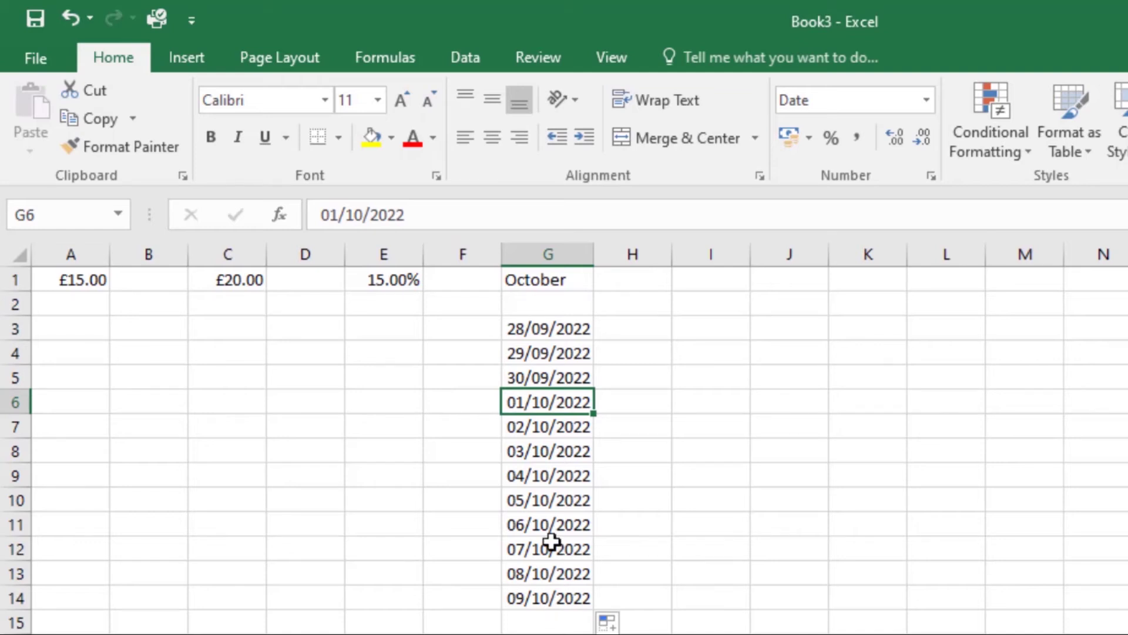
left_click(555, 329)
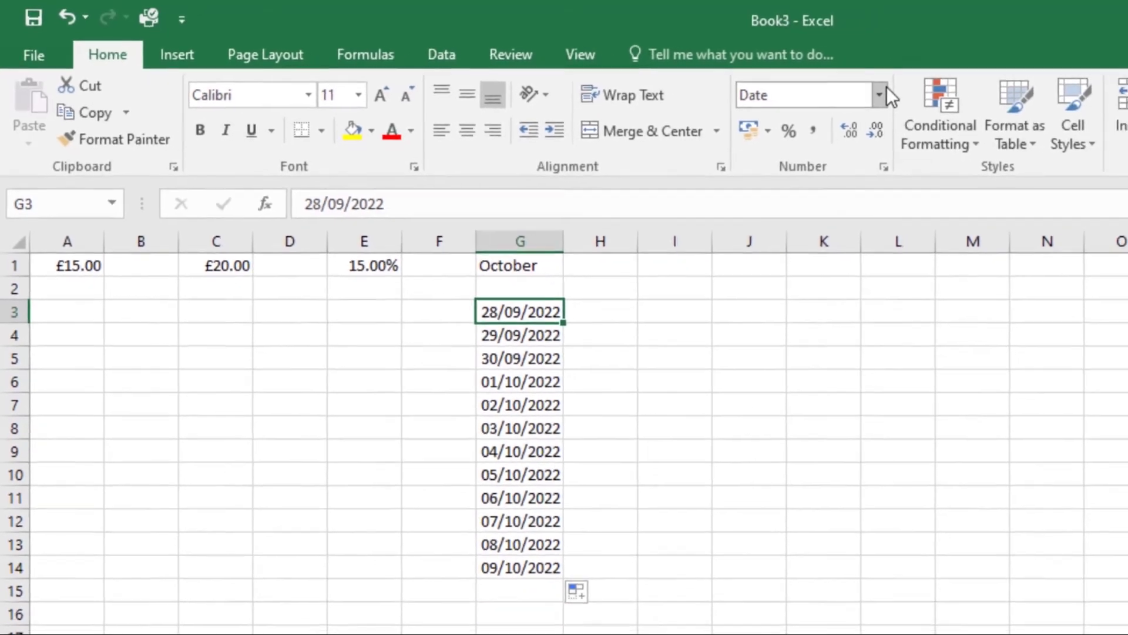
Step: Give G3 the *14 March 2012 long date type, showing 28 September 2022
left_click(882, 94)
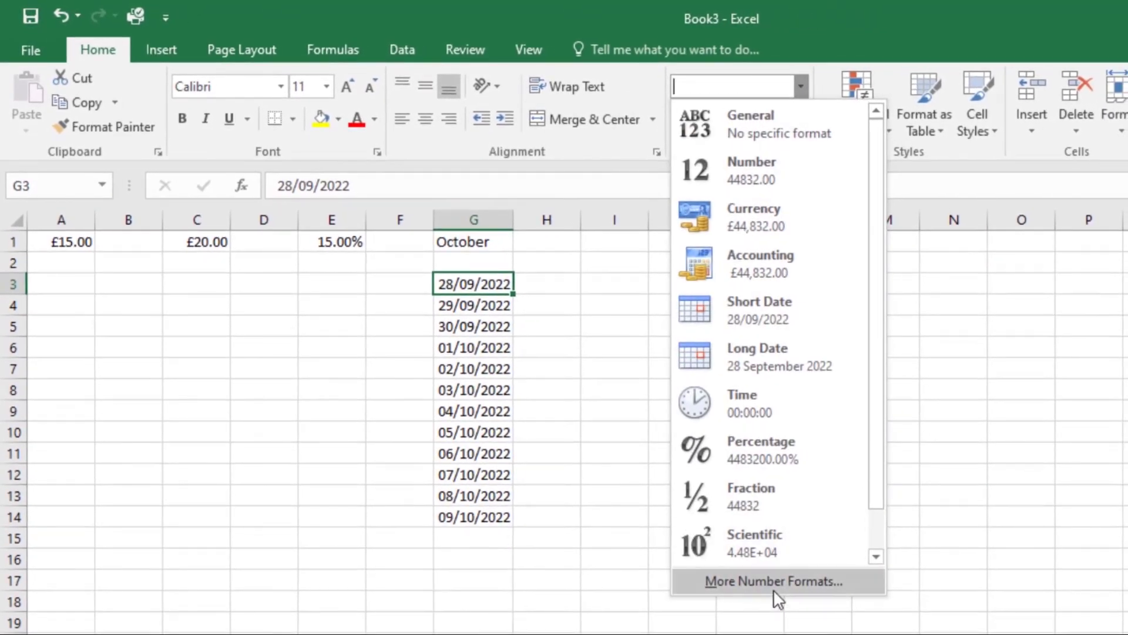
left_click(774, 582)
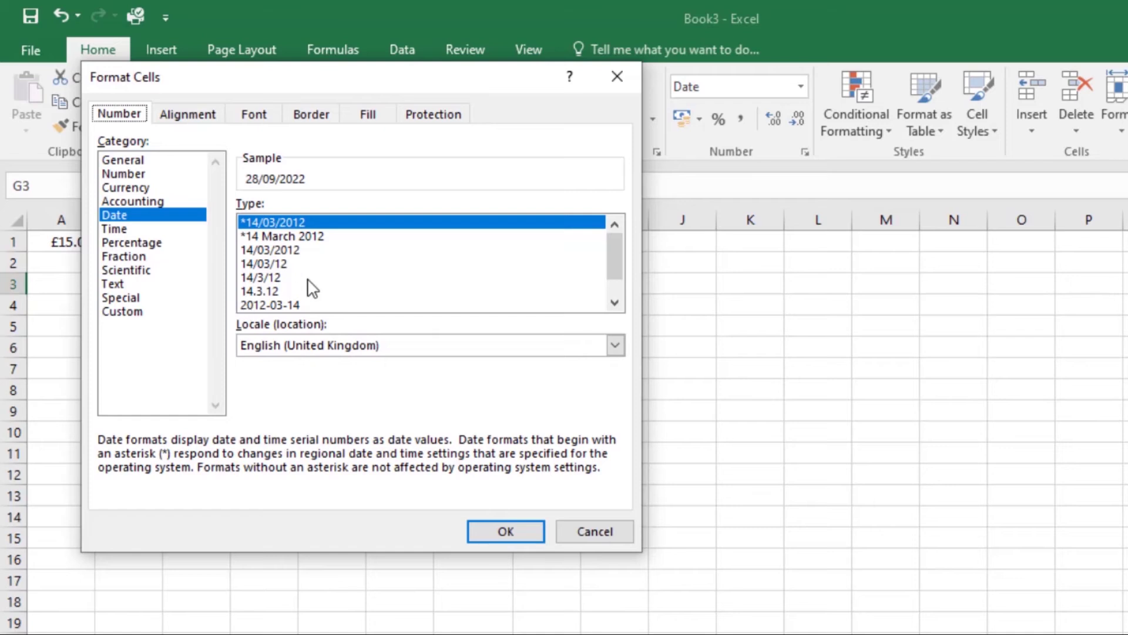
left_click(277, 303)
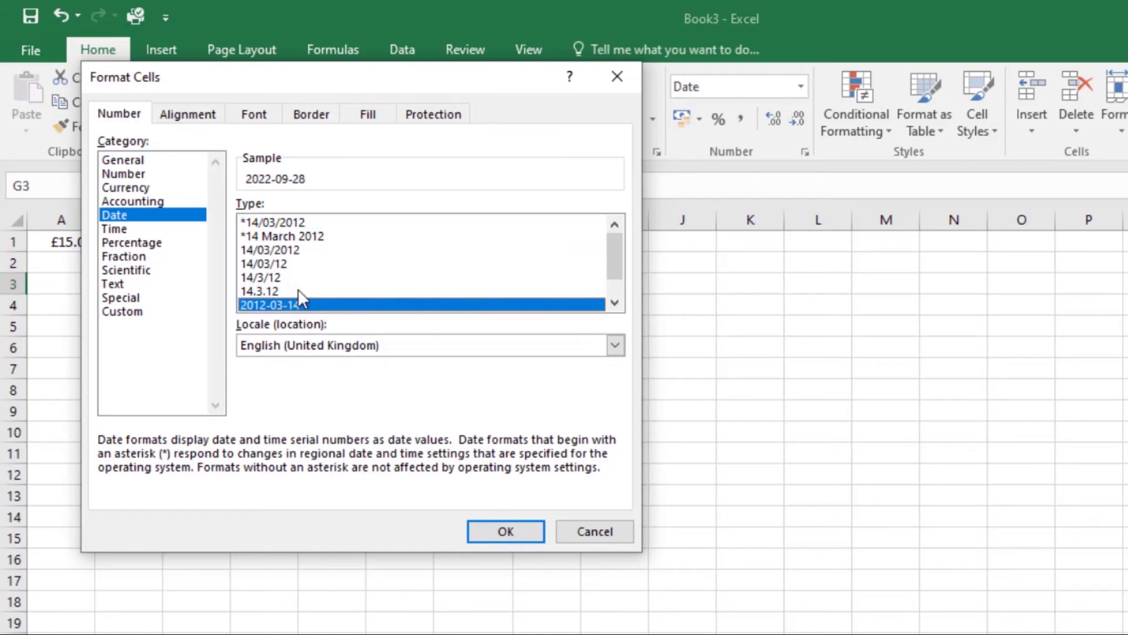
left_click(294, 237)
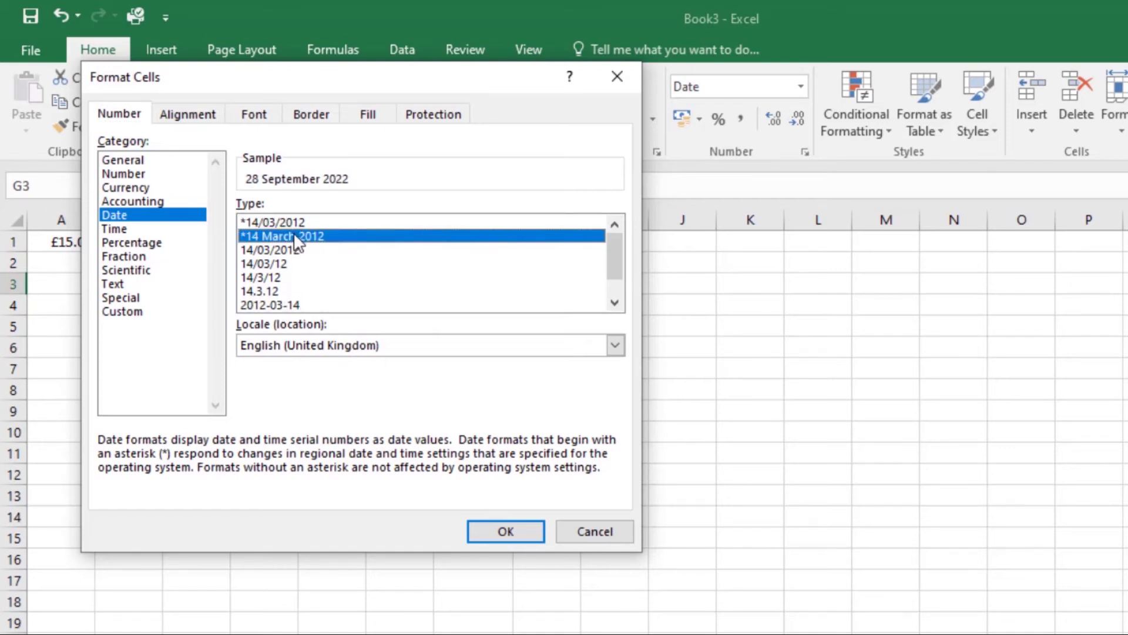
left_click(503, 532)
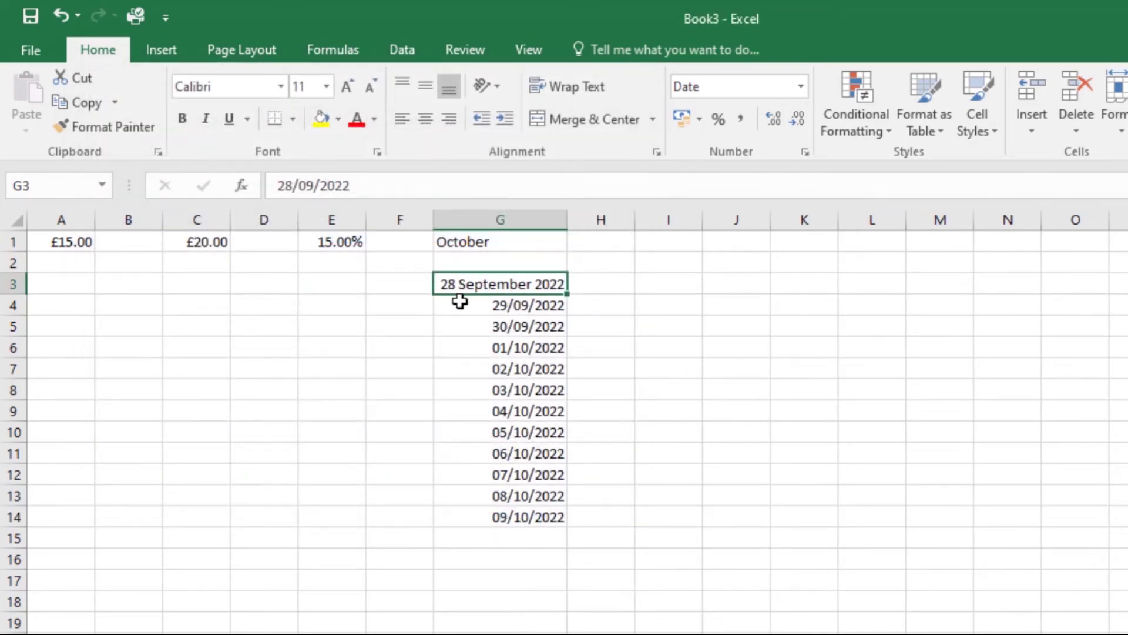
Step: Add two decimal places to E1, then remove decimals until it shows 15%
left_click(590, 305)
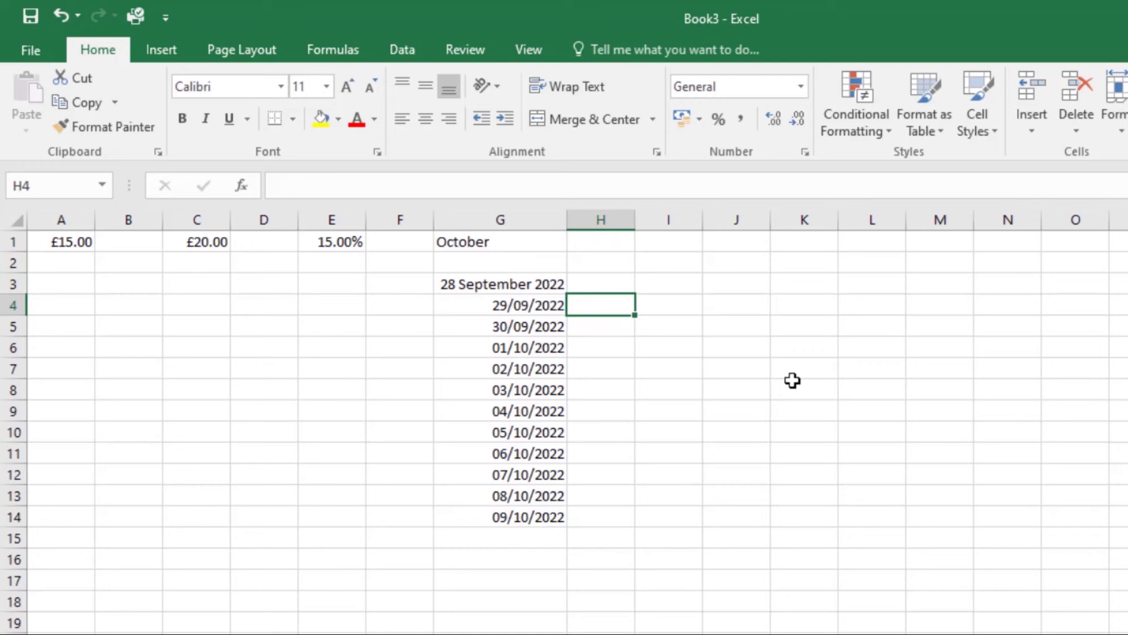
left_click(335, 243)
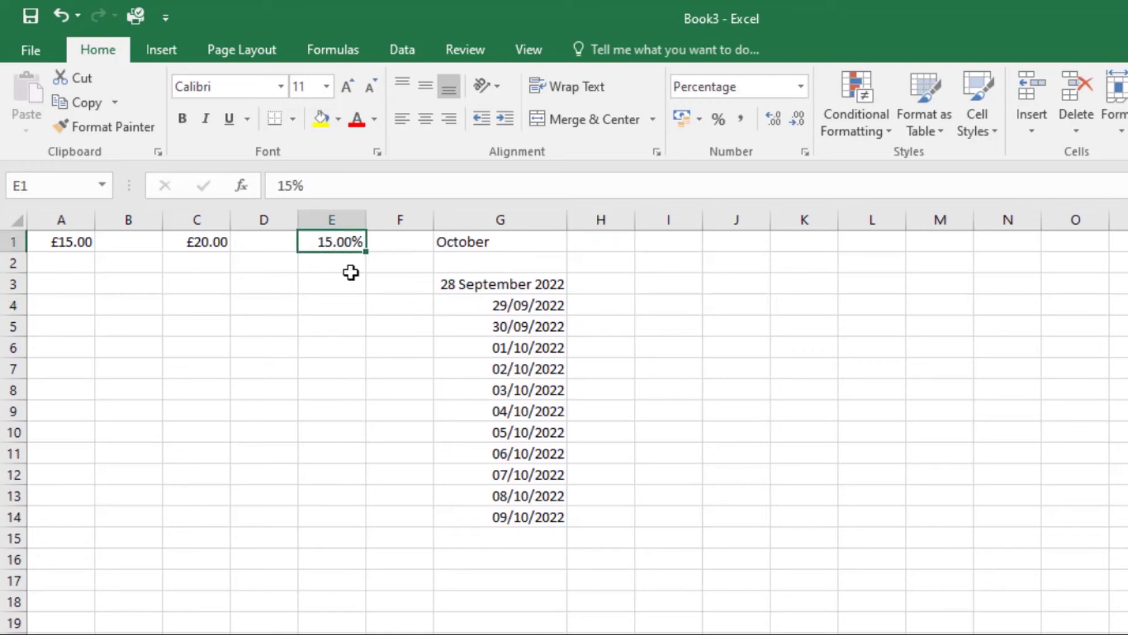
left_click(772, 115)
left_click(772, 114)
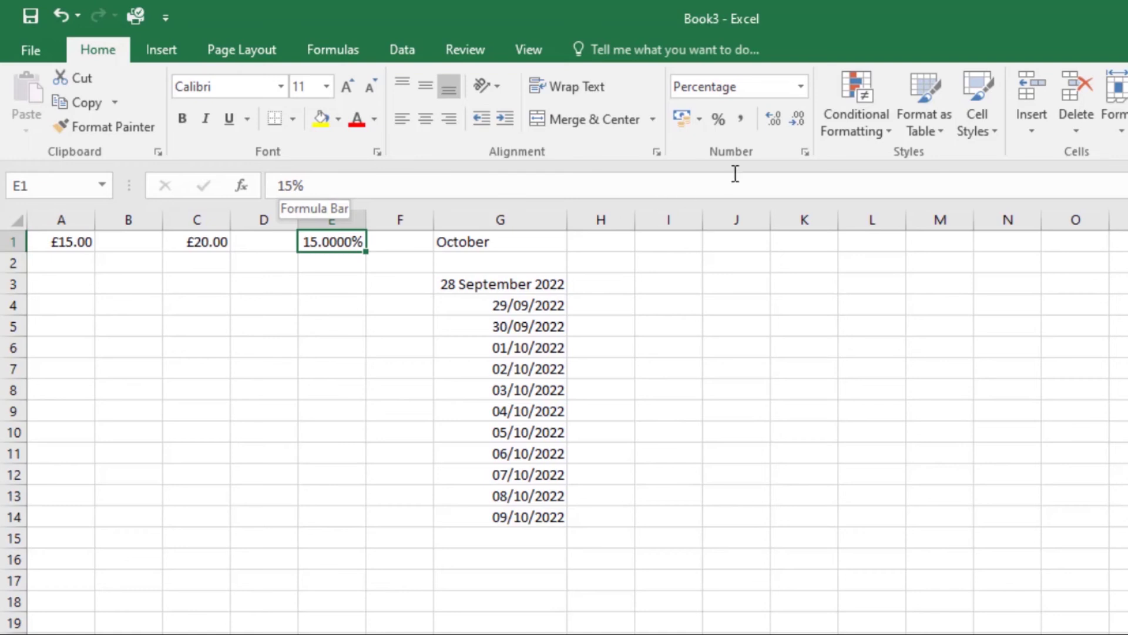
left_click(796, 119)
left_click(794, 120)
left_click(795, 120)
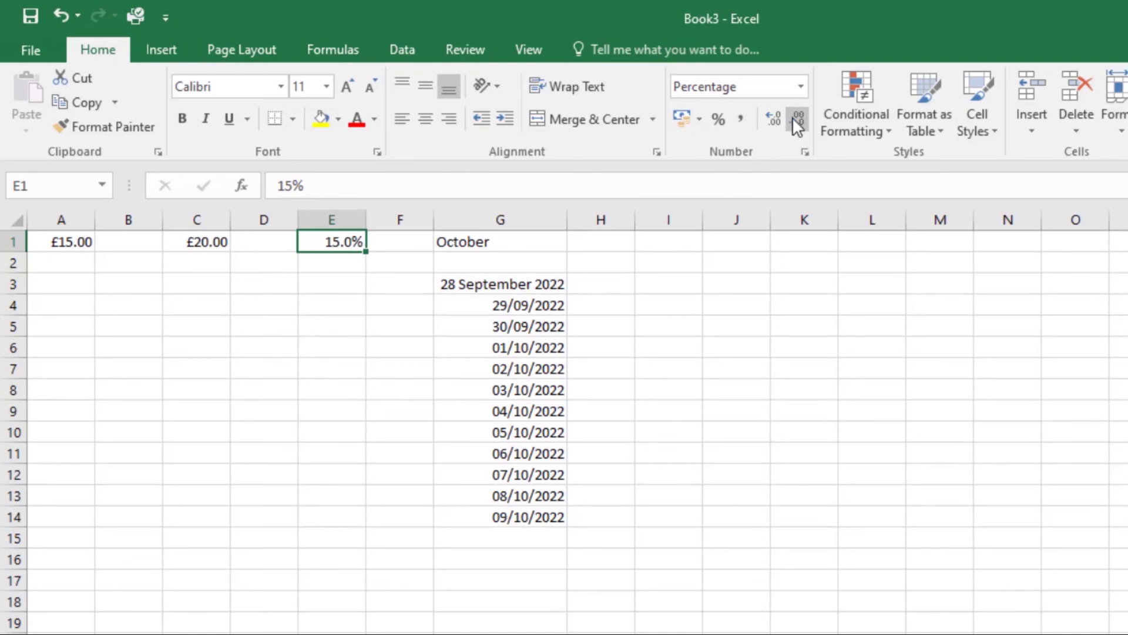
left_click(795, 120)
left_click(345, 304)
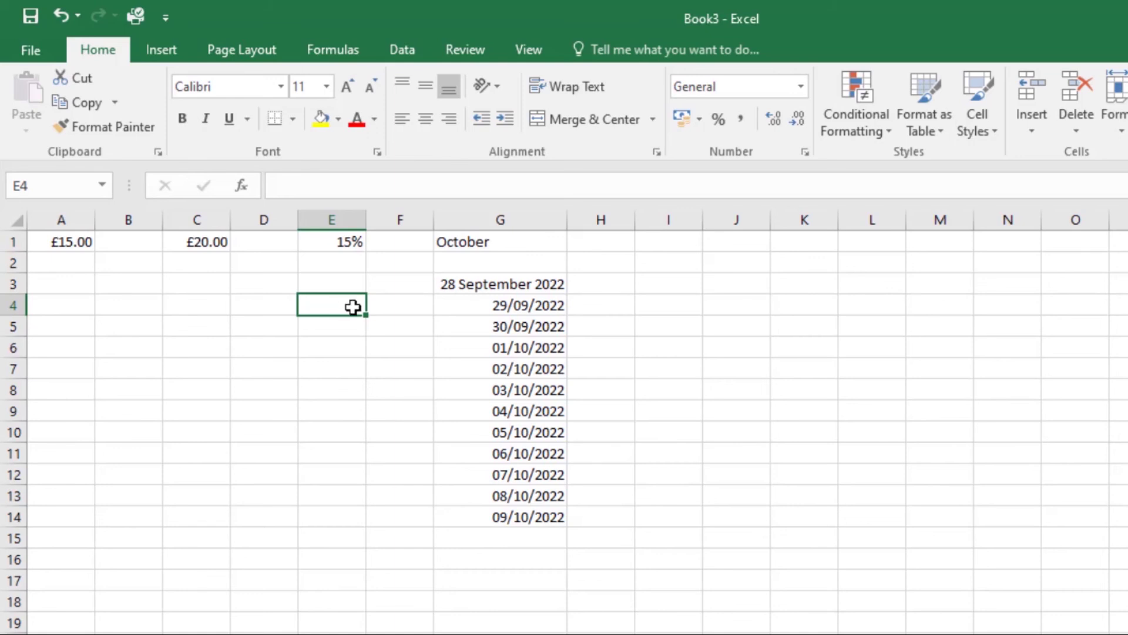
Step: Insert today's date, 28/09/2022, into D4 with Ctrl+;
left_click(267, 312)
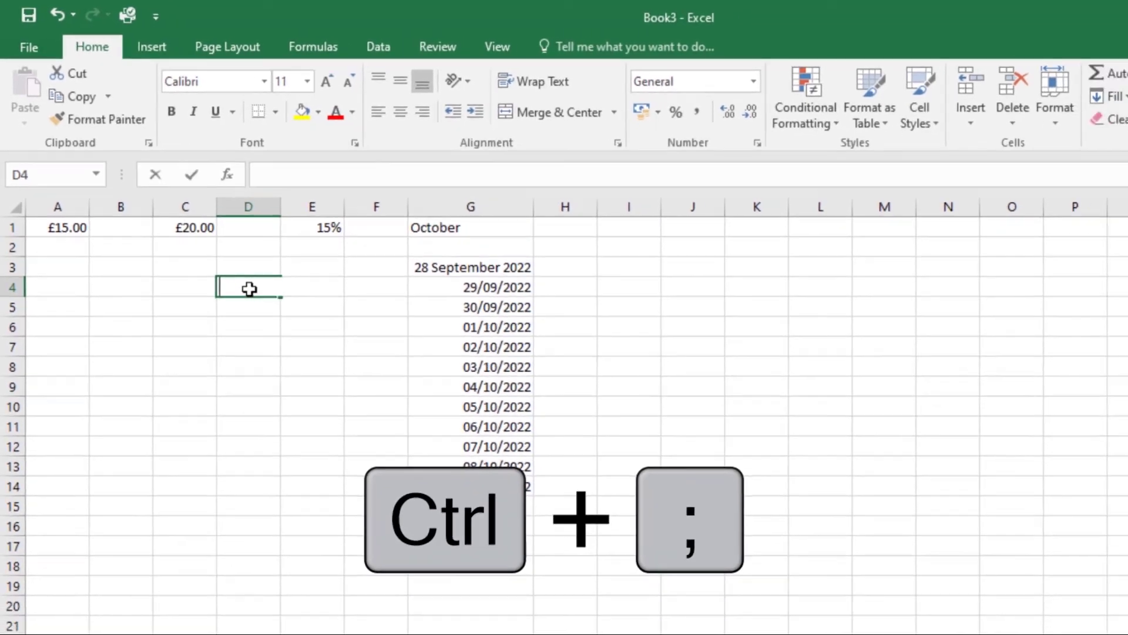
key("ctrl+semicolon")
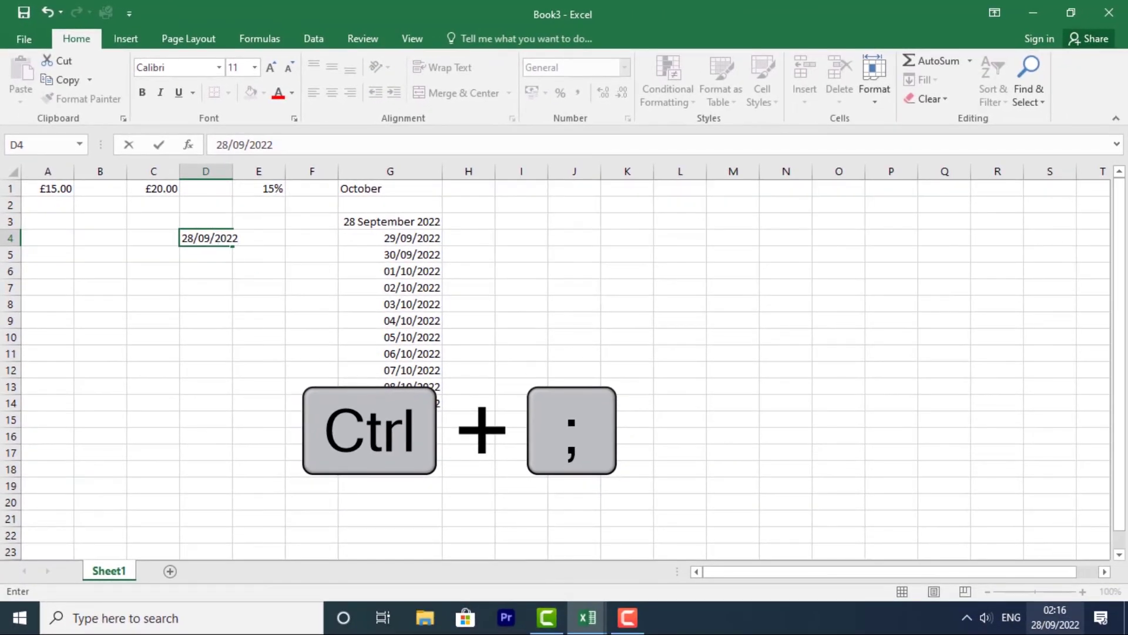
mouse_move(1063, 627)
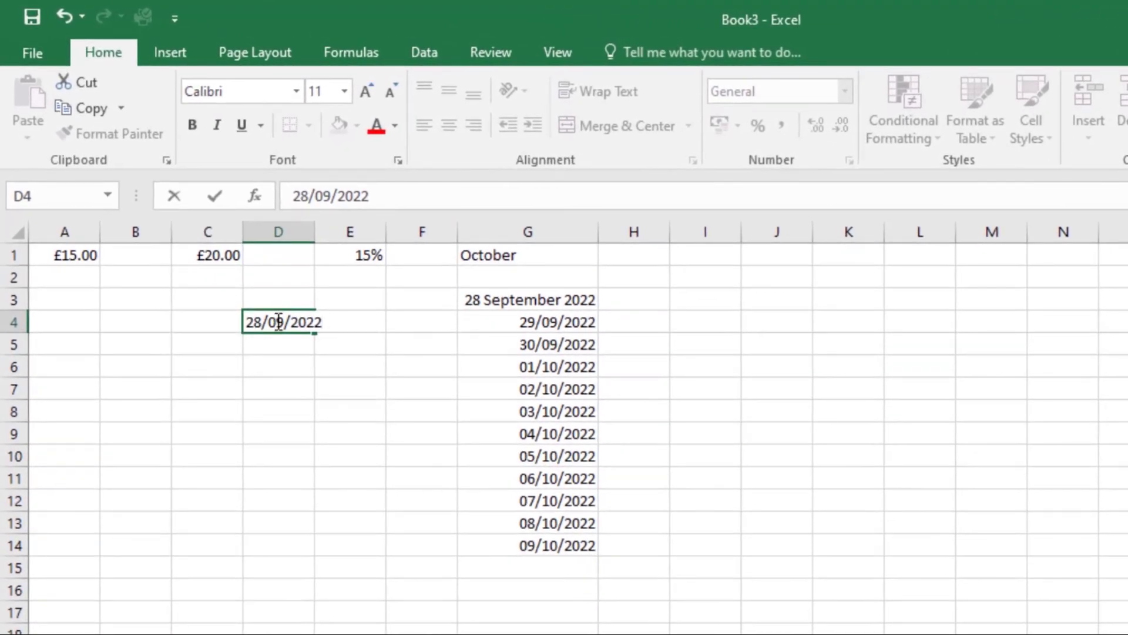
Step: Insert the current time into C6 (02:16) and C8 (02:17)
left_click(207, 370)
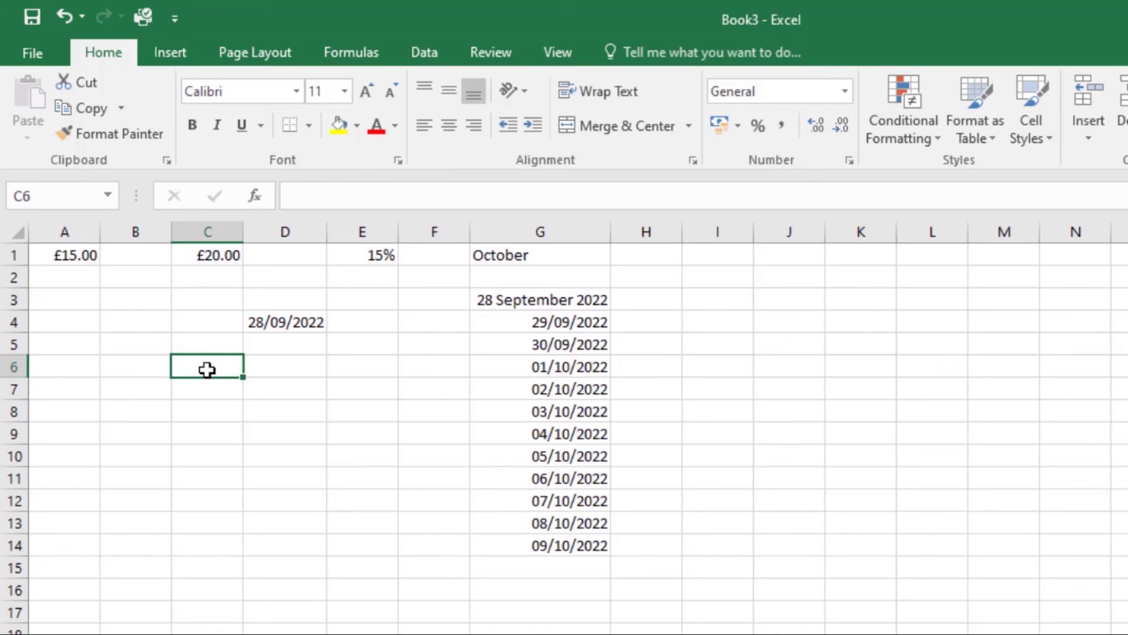
key("ctrl+shift+semicolon")
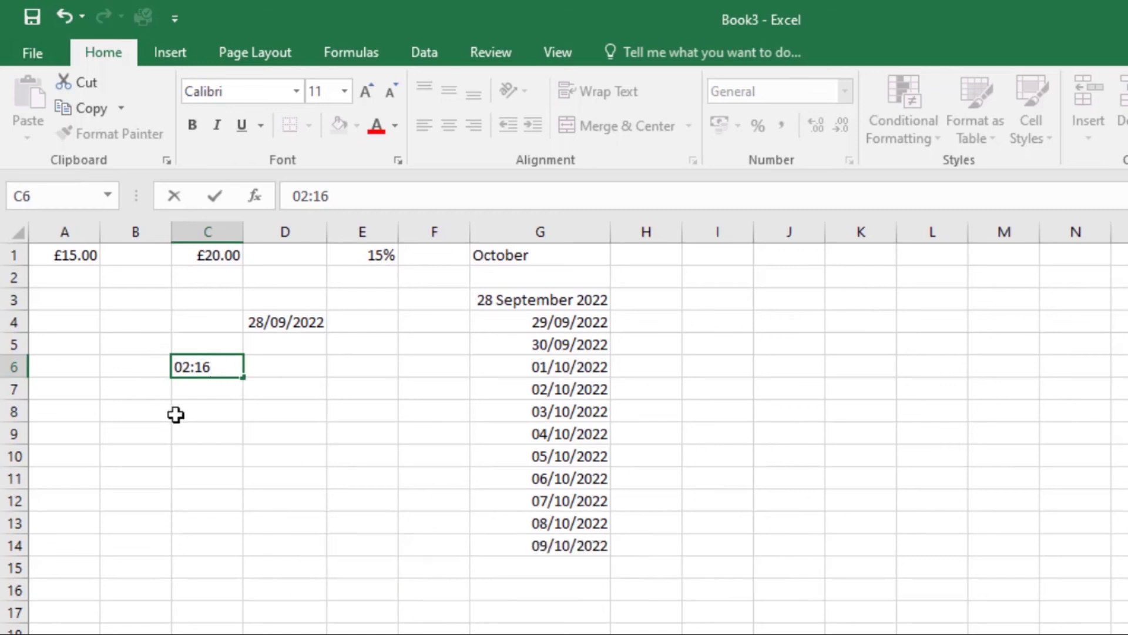
left_click(199, 416)
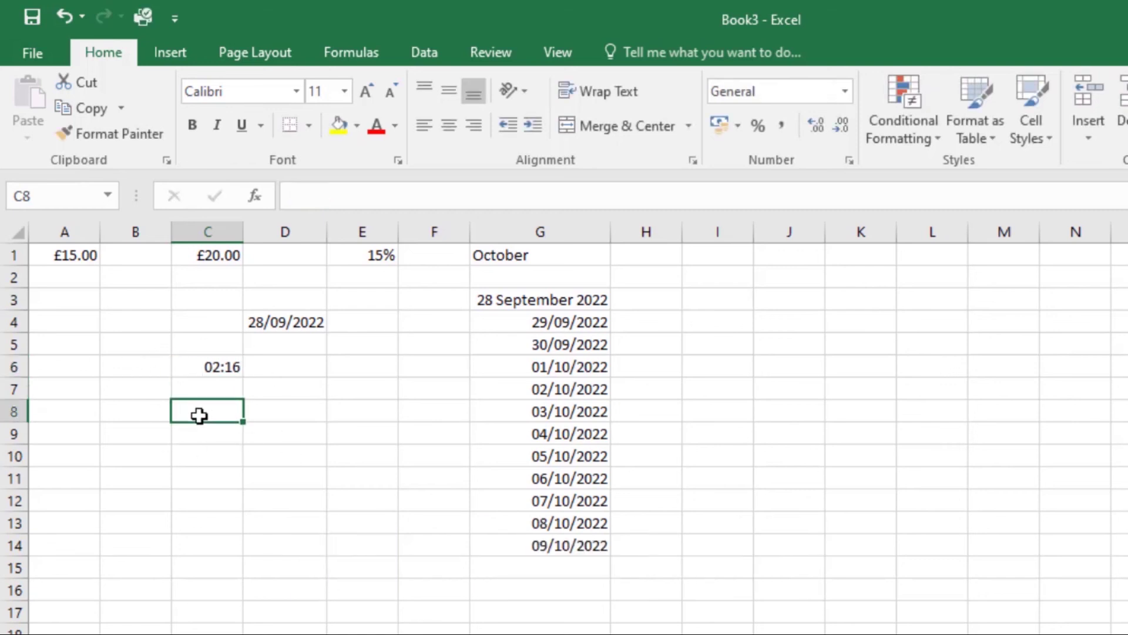
key("ctrl+shift+semicolon")
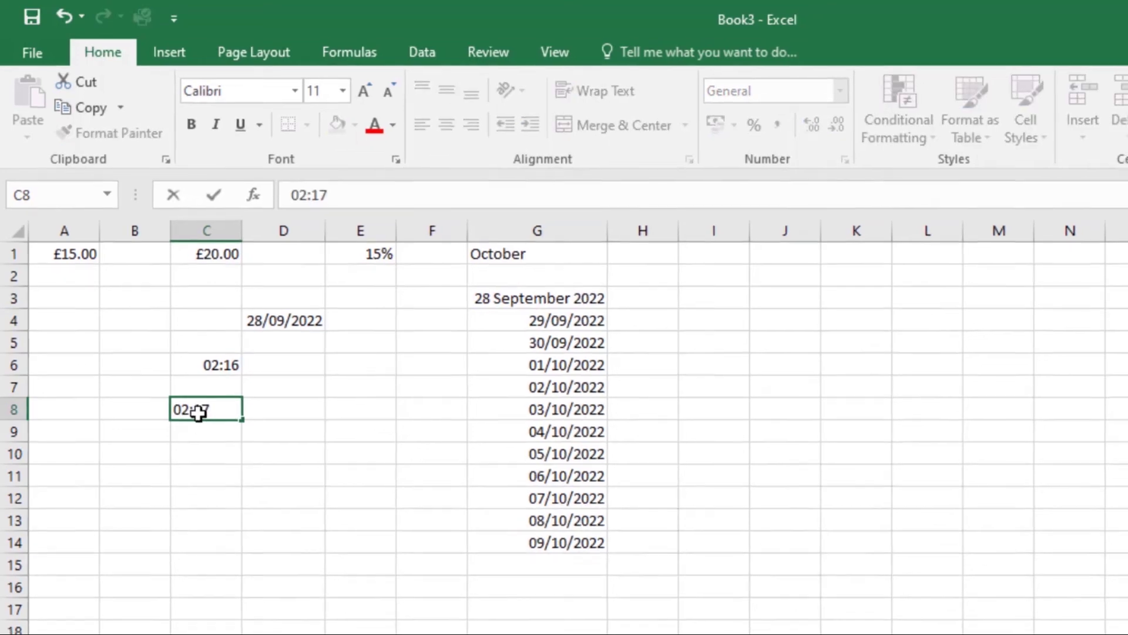